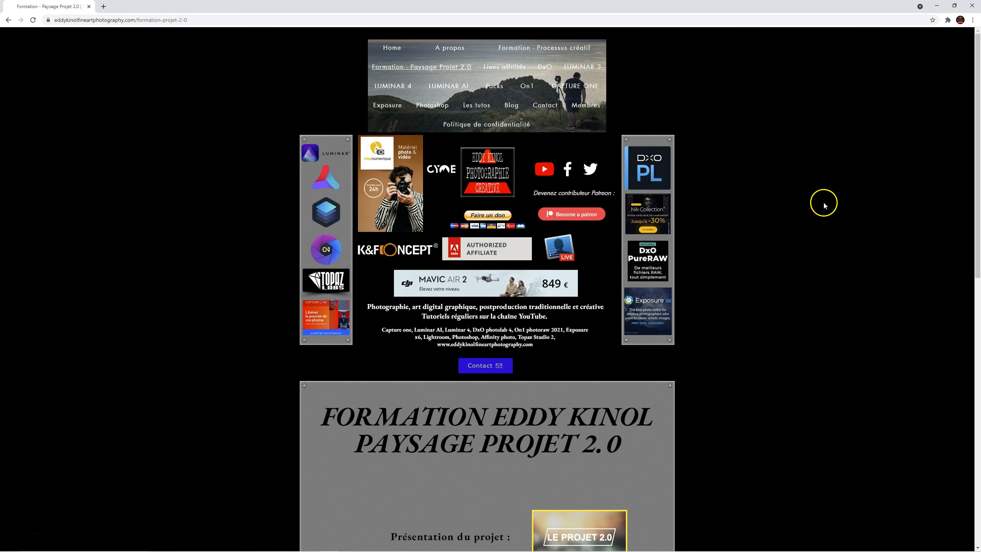
scroll(816, 212, "down", 8)
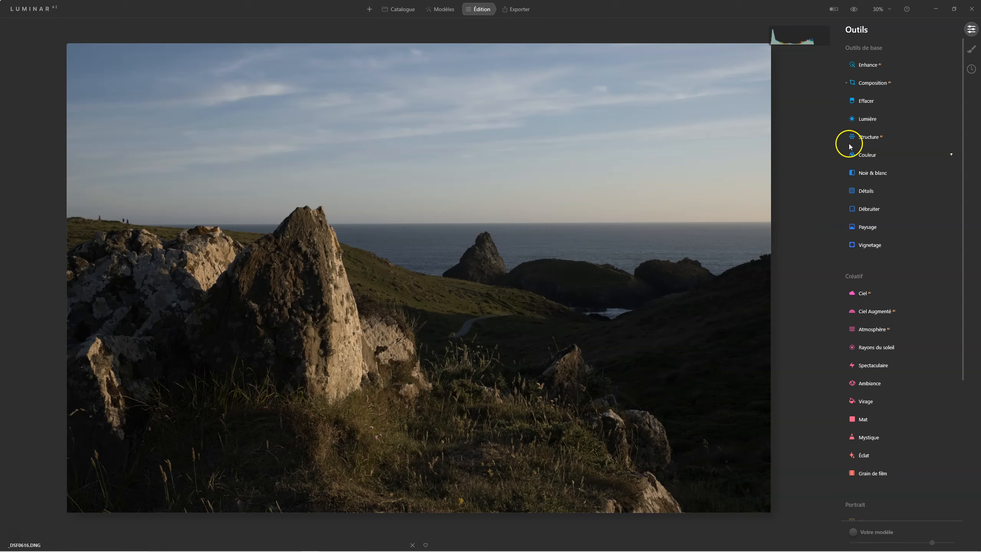
Crop the photo to a 5:7 ratio and set its 3D transformation to Vertical -7 and Horizontale -5.
left_click(866, 83)
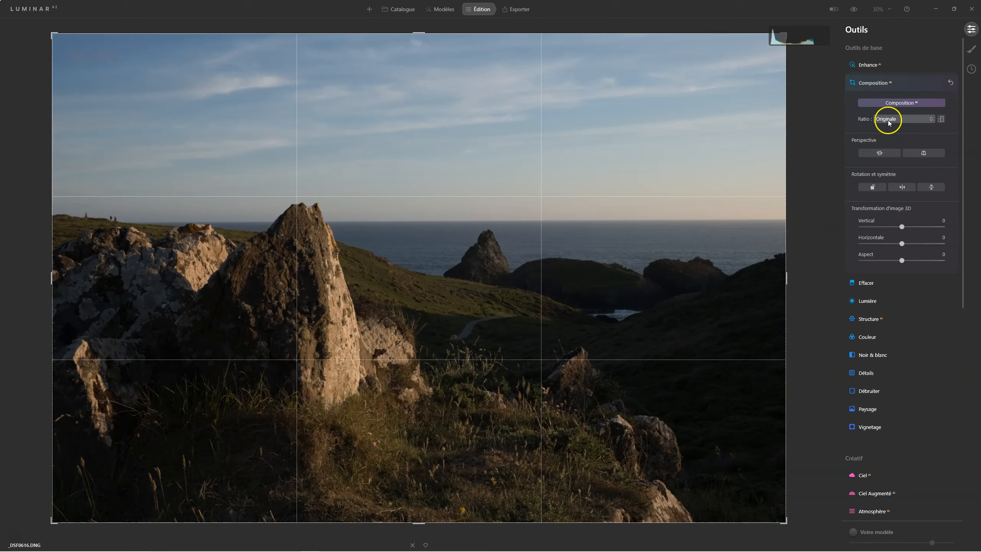
left_click(888, 120)
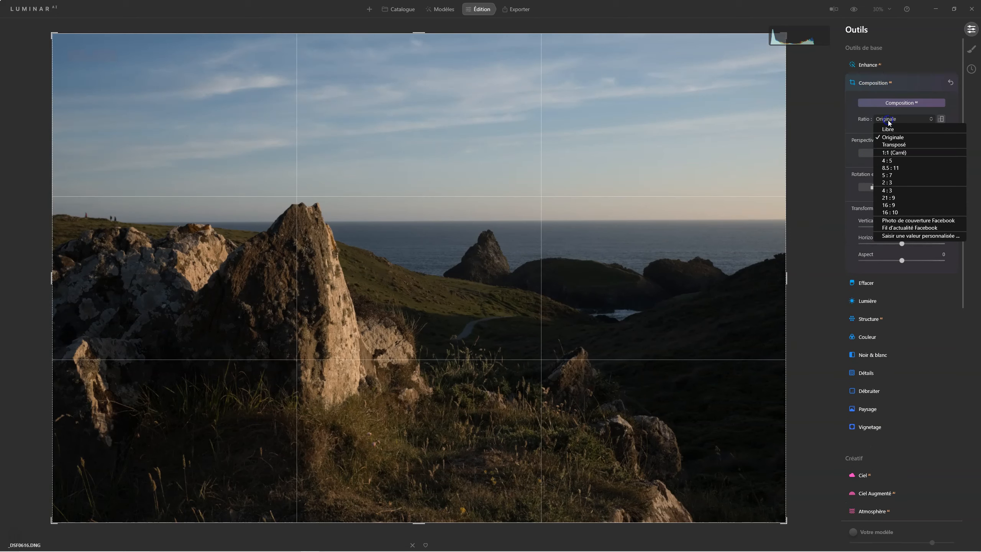
left_click(888, 175)
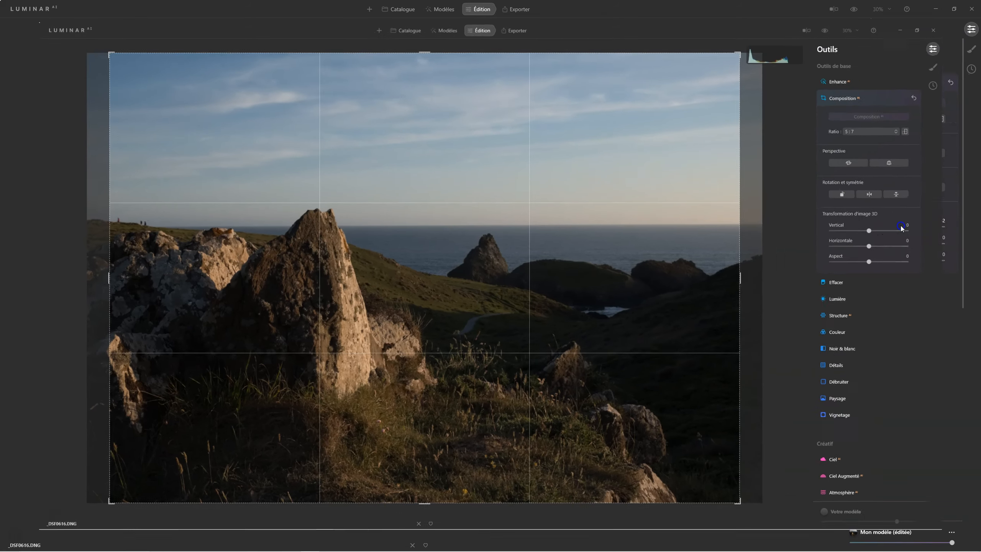
left_click_drag(902, 227, 899, 228)
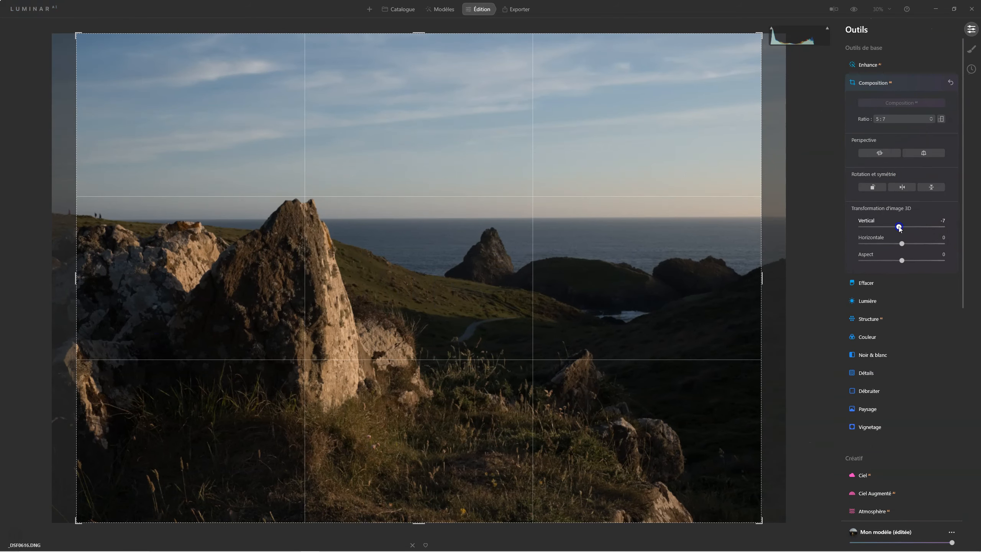
left_click(901, 244)
left_click_drag(898, 246, 900, 246)
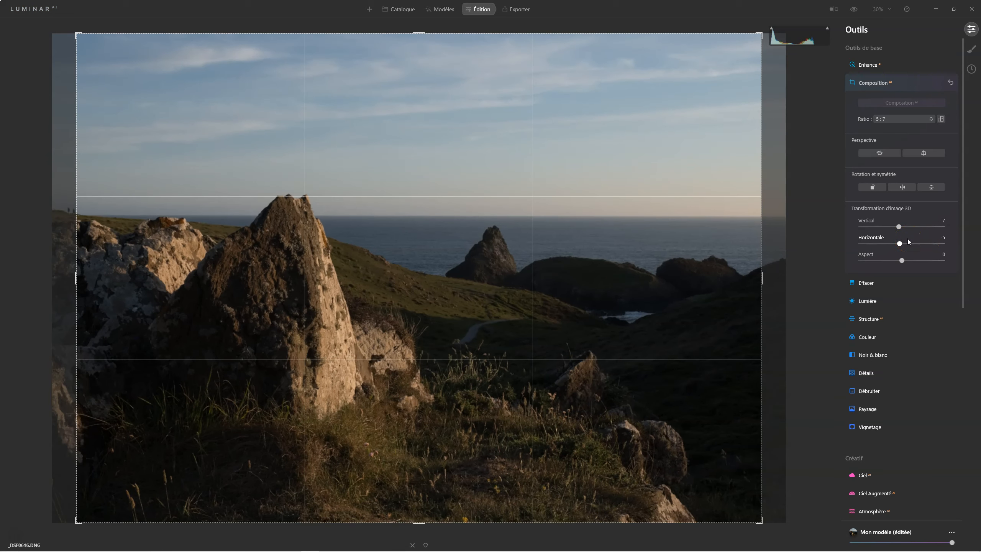
left_click_drag(778, 281, 785, 272)
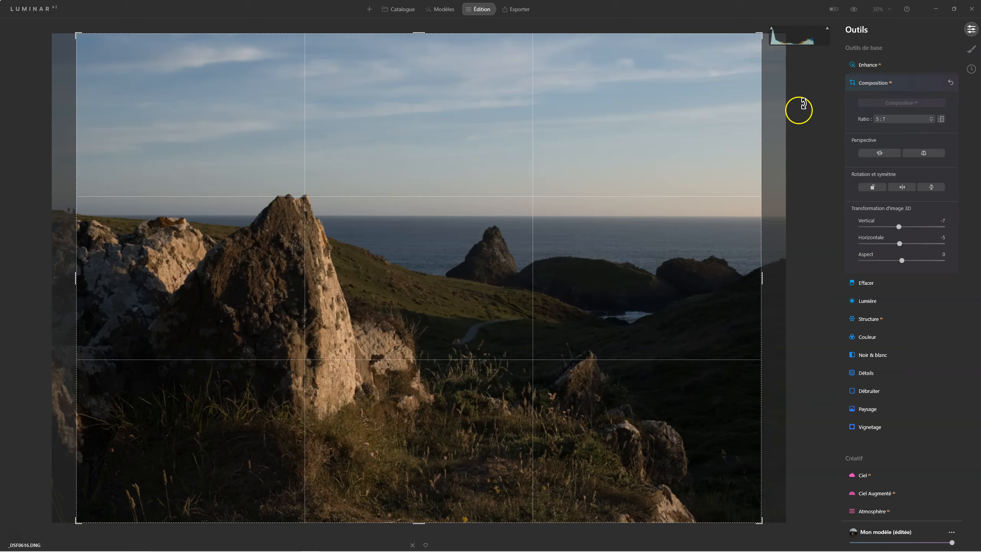
left_click(877, 84)
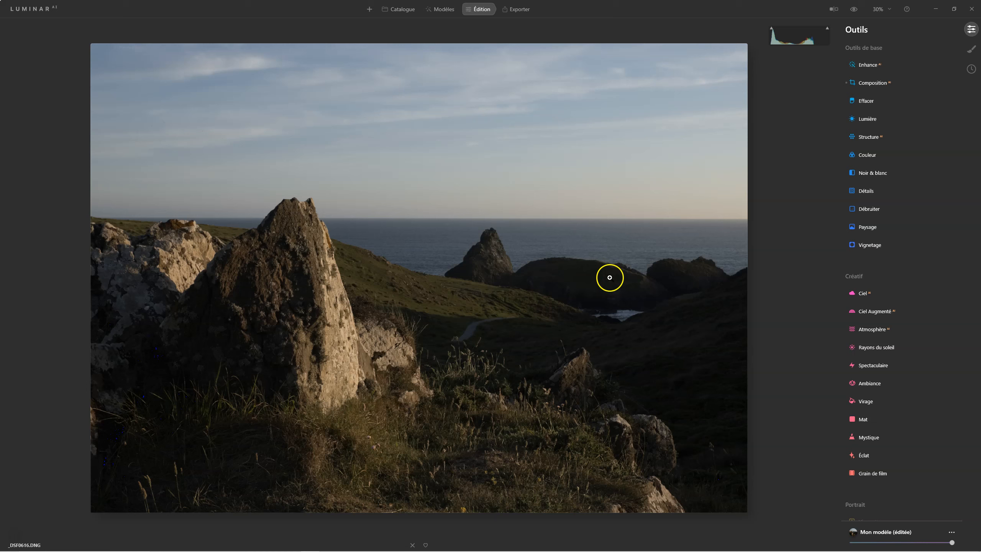
Set Enhance AI's Accent to 69, compare the photo with and without it, and set Embellisseur de Ciel to 36.
left_click(875, 65)
left_click_drag(861, 90, 952, 93)
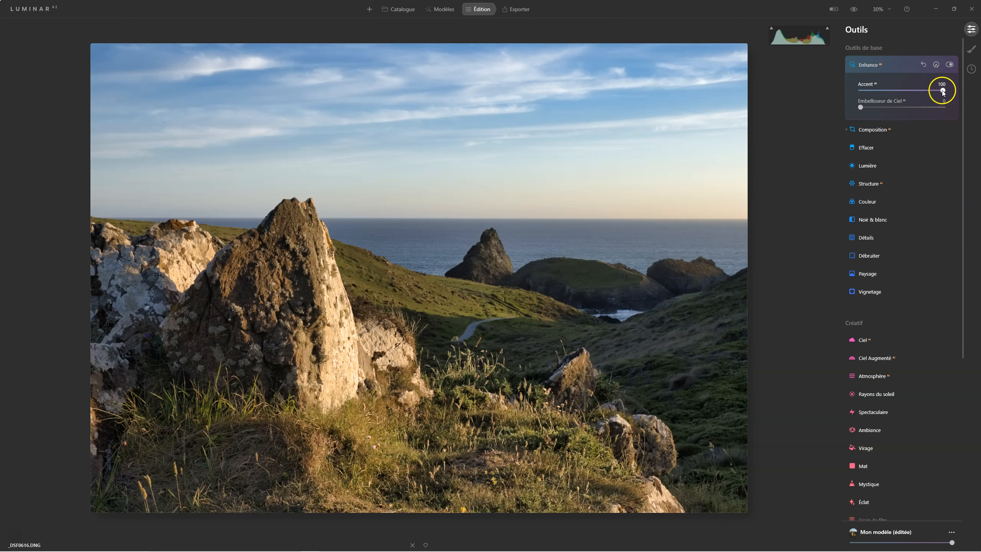
left_click_drag(926, 91, 918, 91)
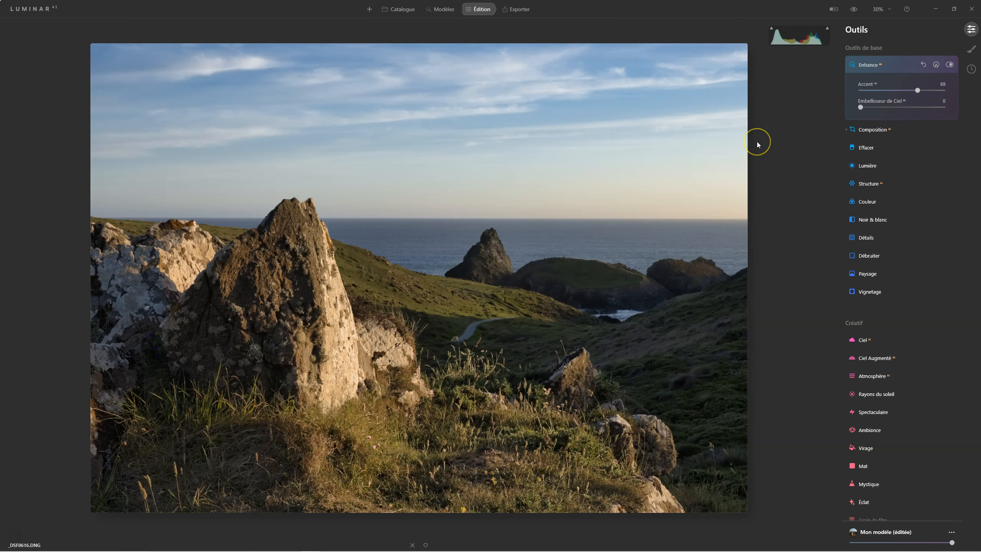
left_click(950, 65)
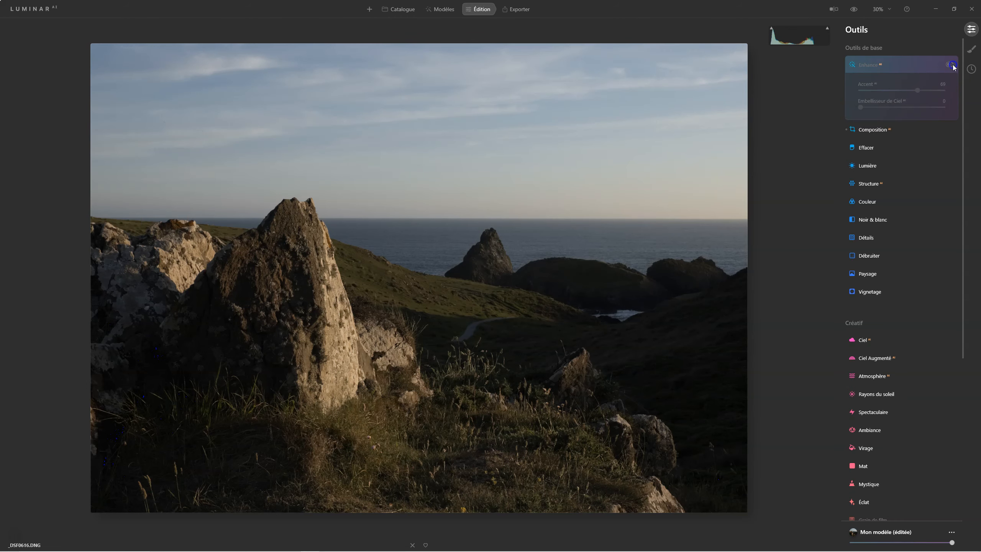
left_click(950, 64)
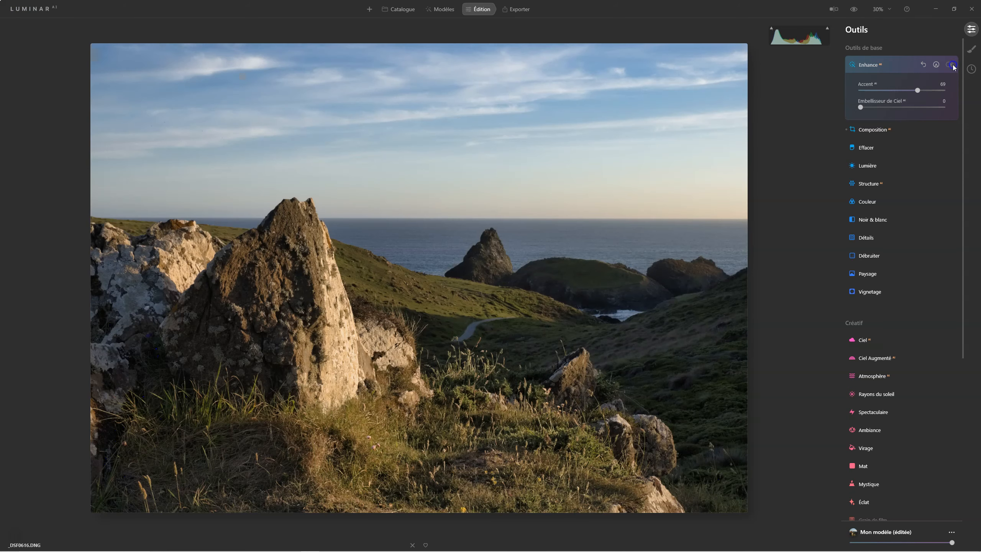
left_click(951, 65)
left_click(951, 65)
left_click_drag(863, 111, 892, 107)
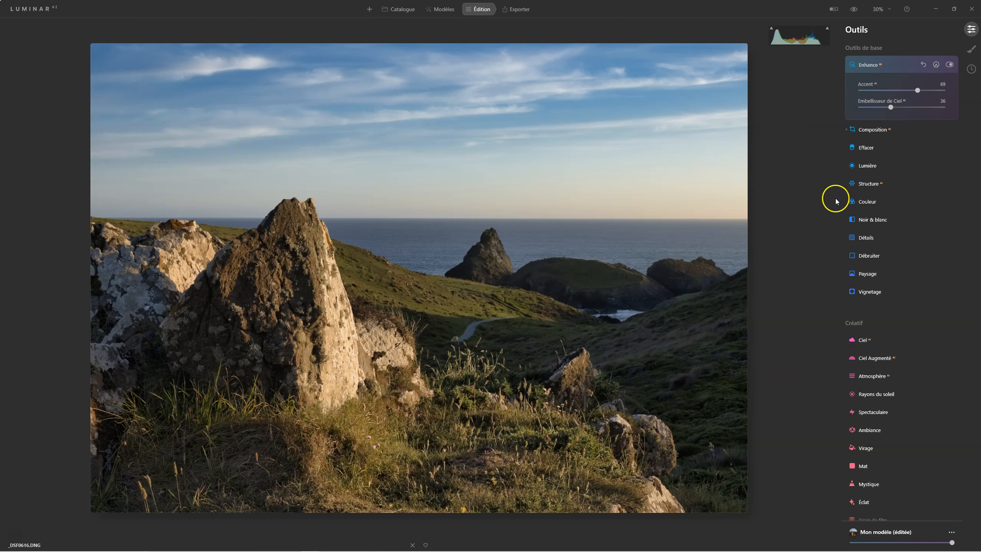
In the Lumière tool, set Hautes lum. to -45 and Ombres to 12.
left_click(874, 166)
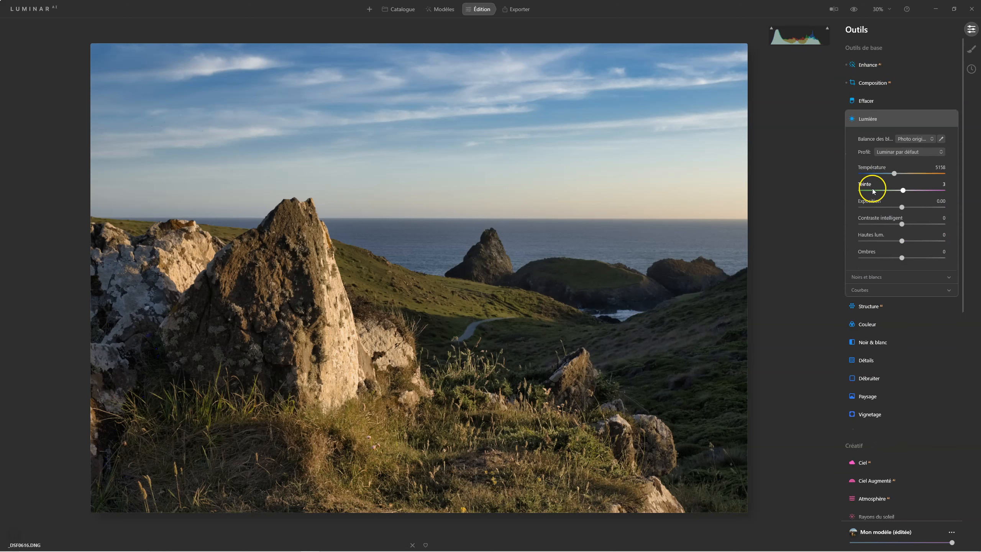
left_click_drag(899, 247, 911, 257)
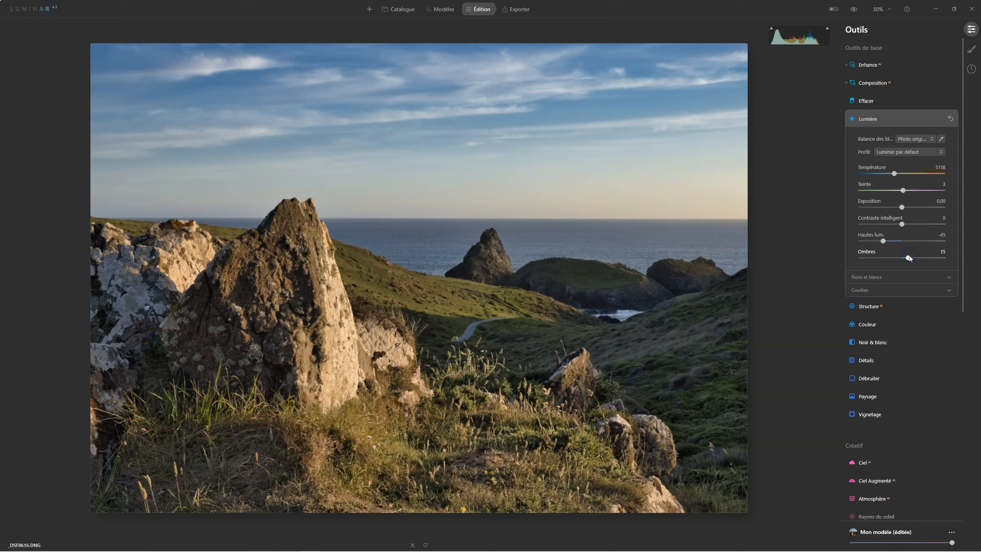
left_click_drag(909, 257, 908, 259)
Warm the photo to a Température of 5601 and lower Contraste intelligent to -81 in the Lumière tool.
left_click(871, 65)
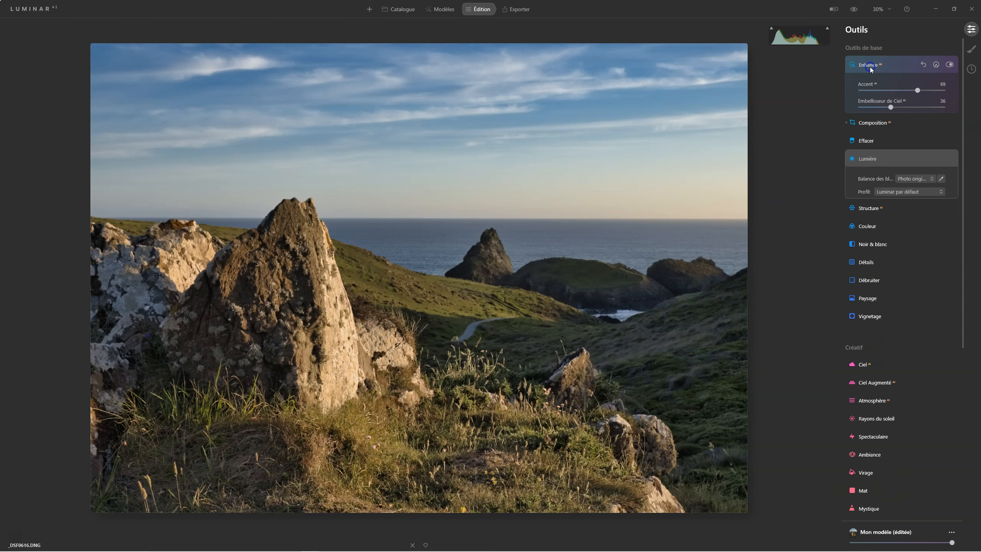
left_click(870, 165)
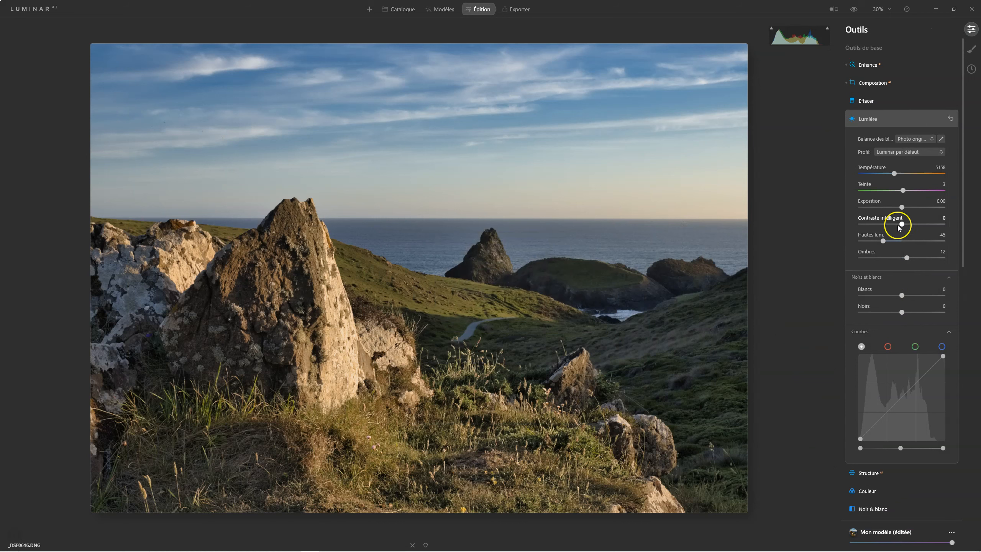
left_click(895, 174)
left_click(883, 238)
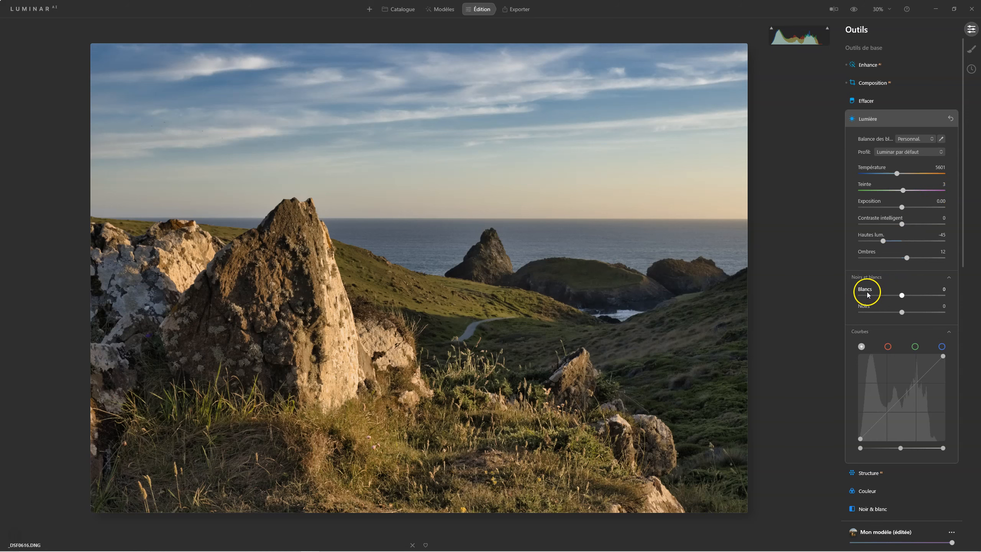
left_click(902, 225)
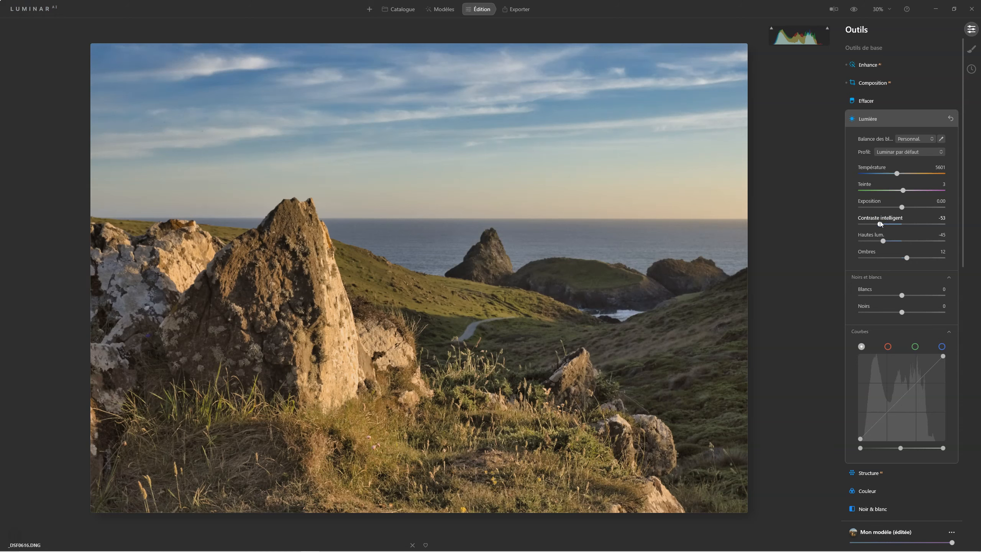
left_click_drag(881, 223, 870, 226)
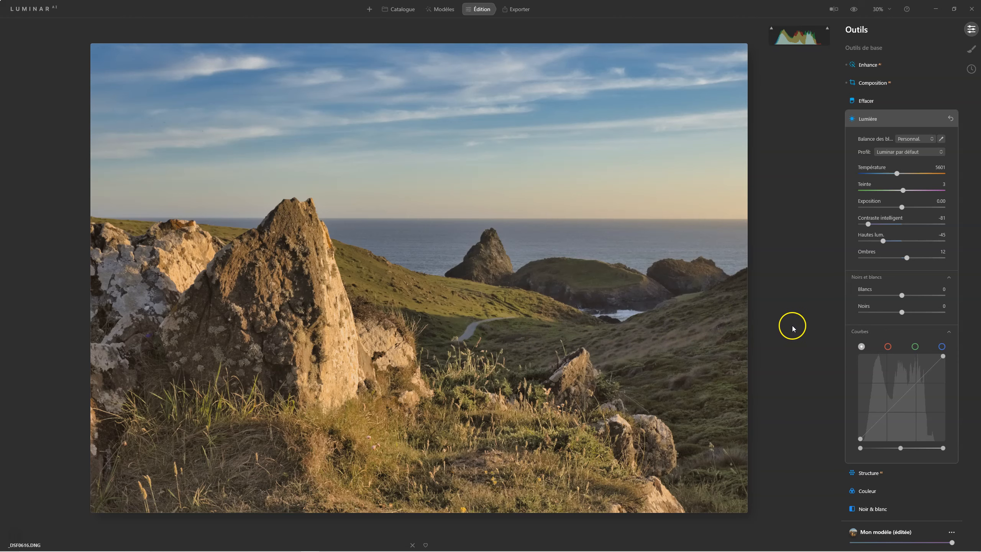
In Supercontraste, set Points forts Contraste to 25, Contraste de tons moyens to 27 and Contraste d'ombres to 25.
scroll(794, 326, "down", 1)
scroll(796, 325, "up", 2)
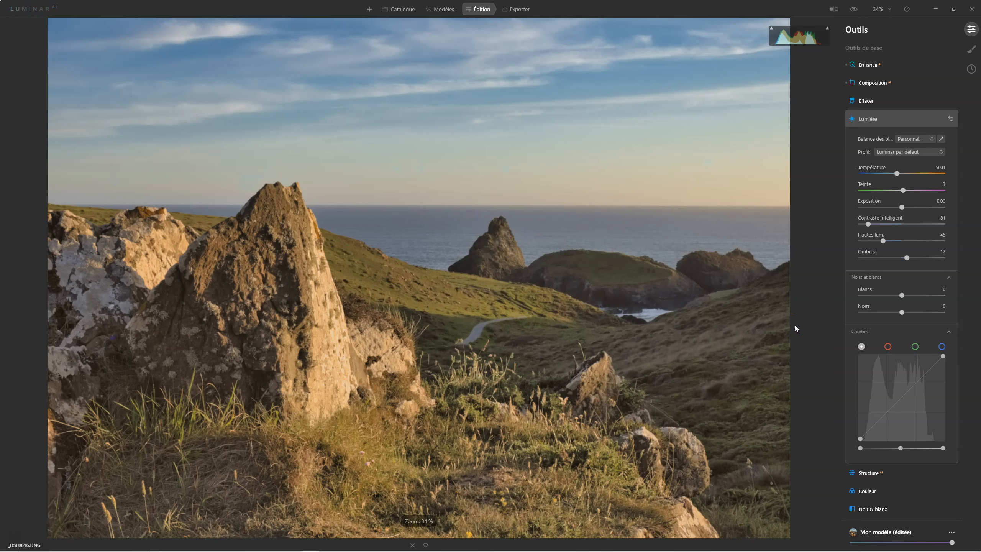
scroll(795, 328, "down", 1)
scroll(916, 325, "down", 3)
scroll(916, 325, "down", 10)
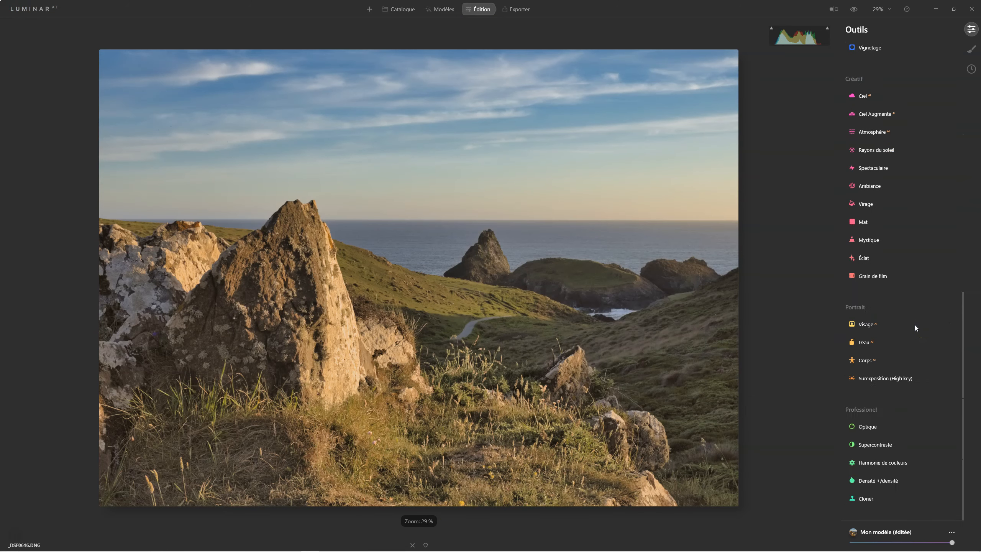
left_click(878, 444)
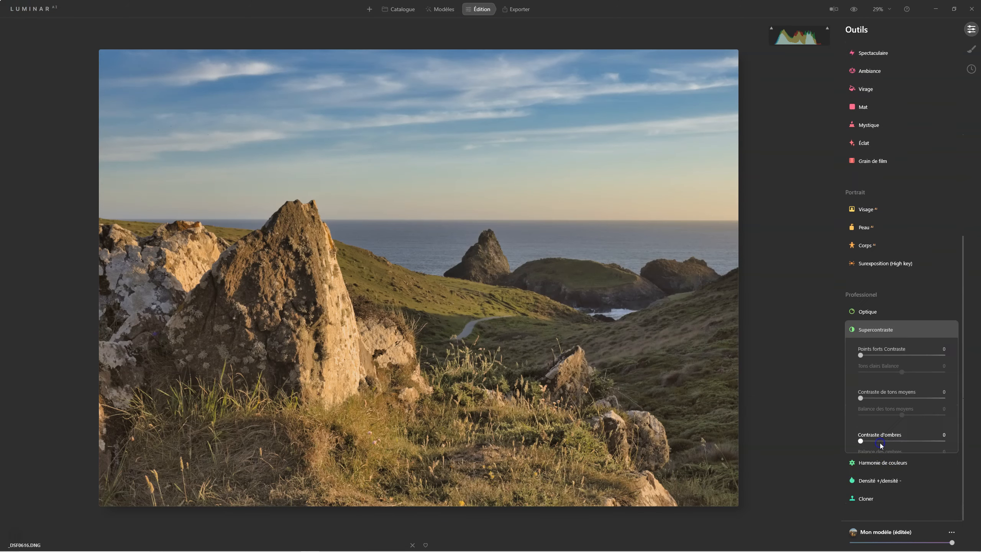
left_click_drag(861, 339, 885, 339)
left_click_drag(884, 378, 884, 378)
left_click_drag(861, 423, 882, 419)
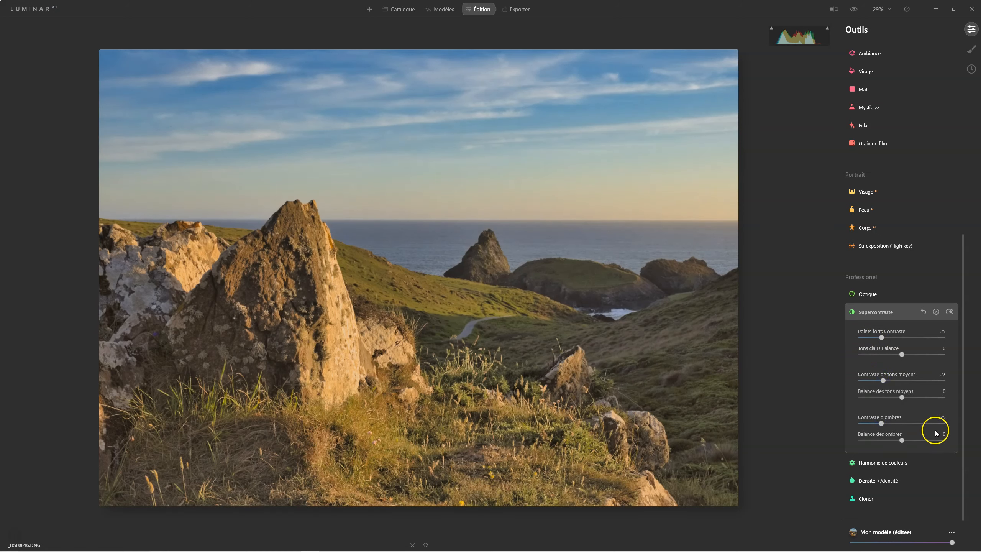
Set the Supercontraste balances to 38 for shadows, 46 for midtones and 26 for highlights, and compare the photo with and without the effect.
left_click_drag(902, 441, 919, 435)
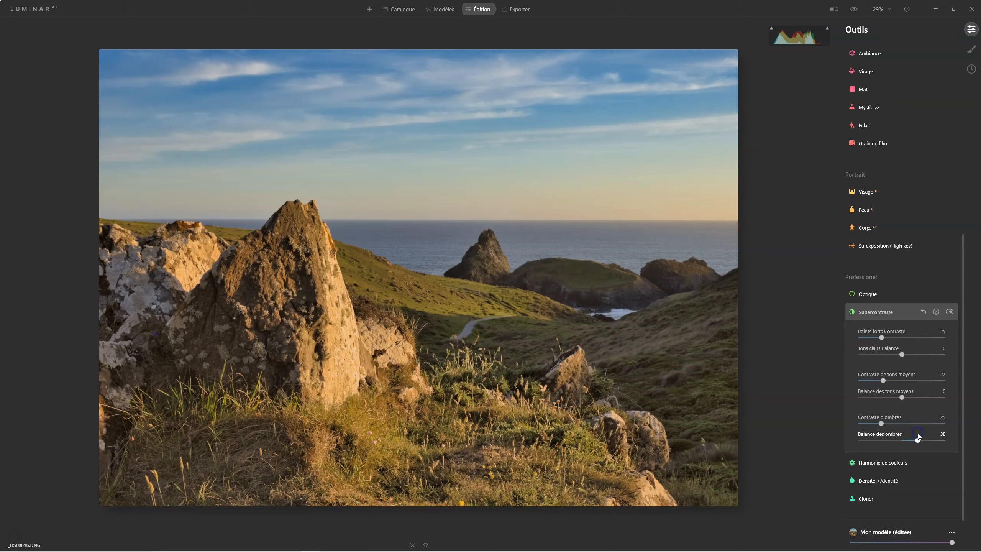
left_click_drag(902, 398, 922, 397)
left_click_drag(902, 355, 914, 355)
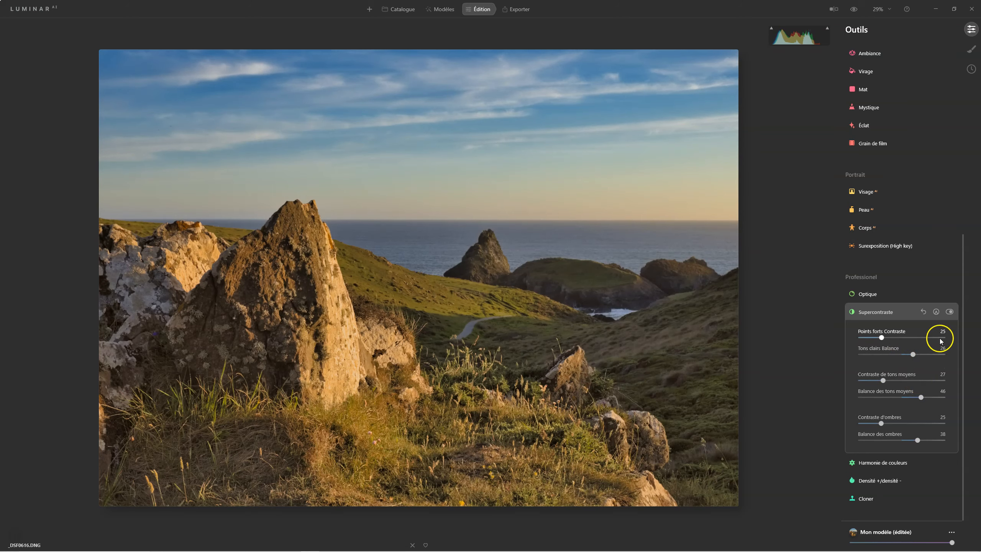
left_click(951, 312)
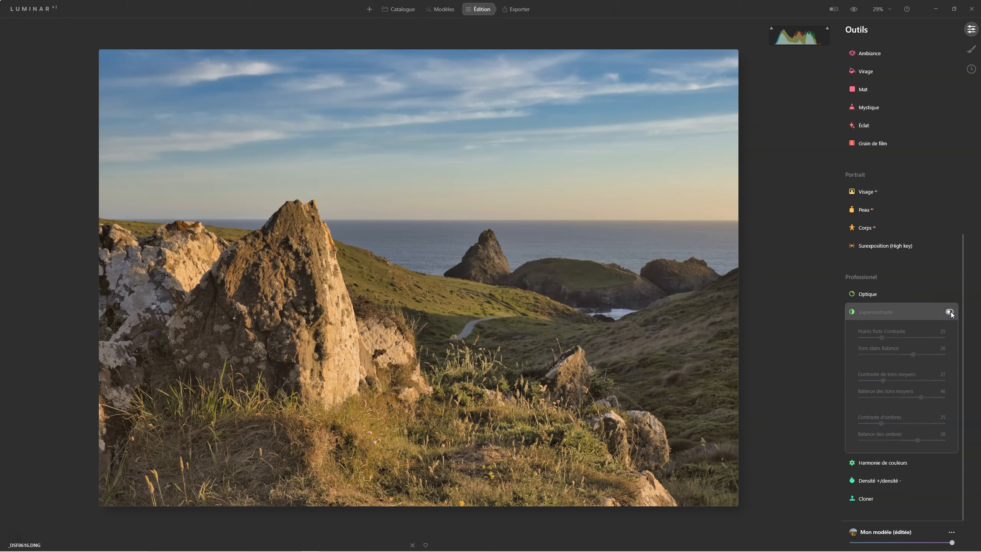
left_click(950, 312)
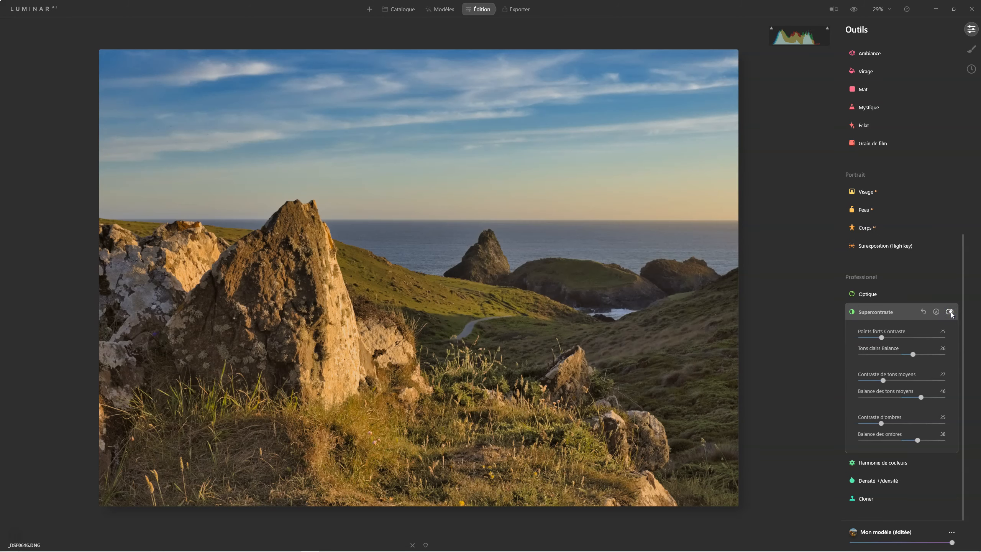
left_click(951, 312)
left_click(950, 312)
left_click(943, 312)
In the Paysage tool, set Réduire la brume to 26 and Heure dorée to 10, and display the unedited photo for comparison.
scroll(869, 305, "up", 3)
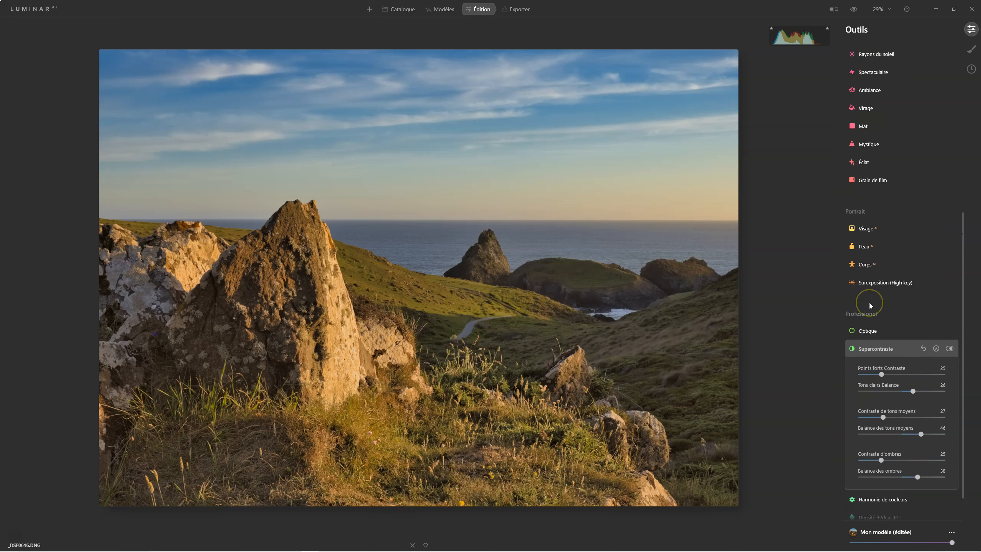
scroll(869, 302, "up", 6)
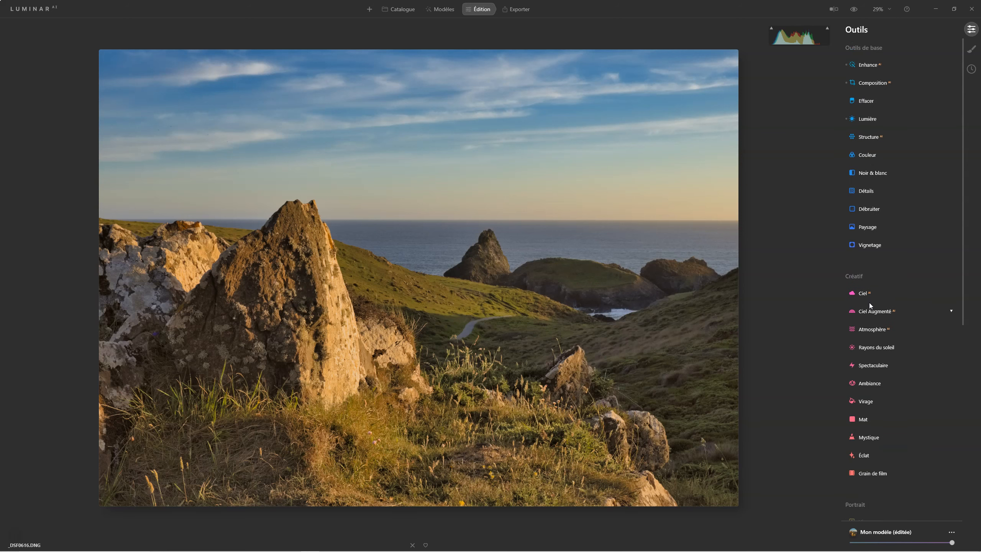
left_click(866, 228)
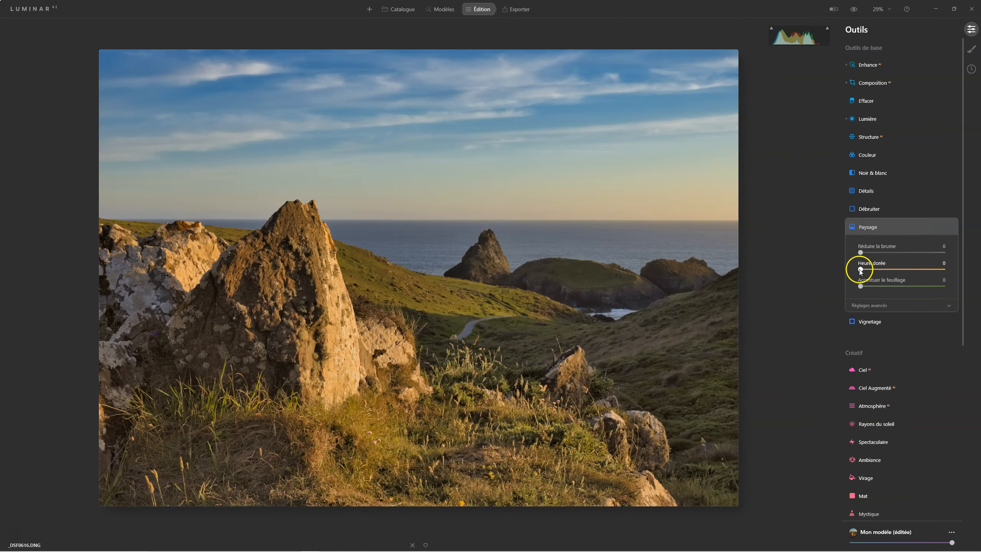
left_click(861, 270)
left_click_drag(861, 270, 874, 269)
left_click(880, 270)
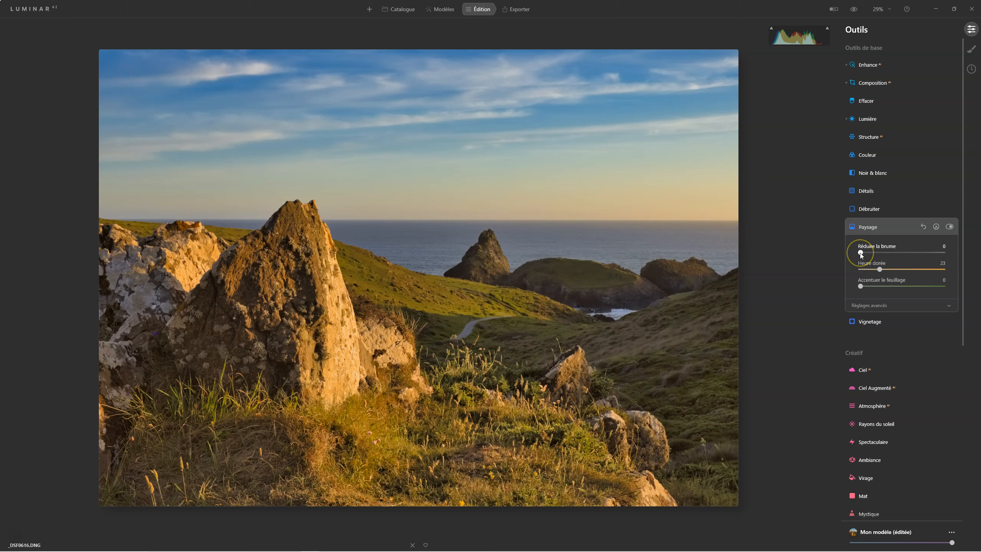
left_click_drag(862, 253, 884, 251)
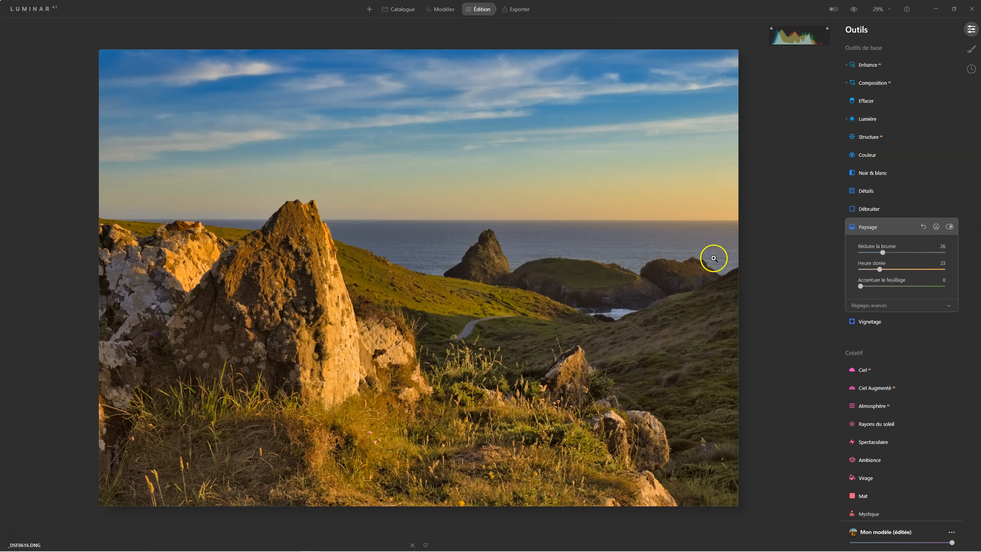
left_click_drag(878, 267, 870, 271)
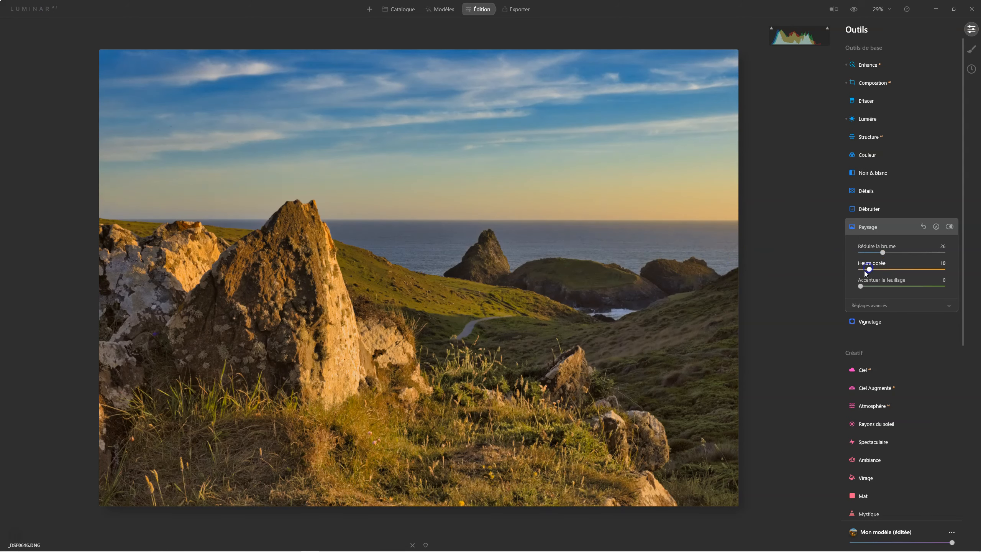
left_click(865, 269)
left_click(853, 9)
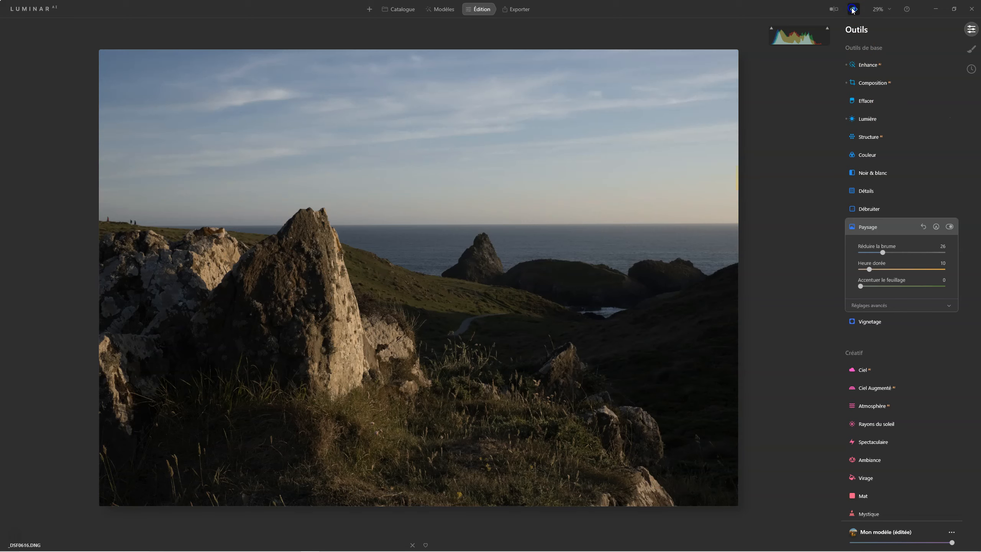
Compare the edited photo with the original, then preview a lower overall strength of Mon modèle and restore it to full.
left_click(853, 9)
left_click(853, 10)
left_click(853, 10)
left_click(853, 10)
left_click(853, 10)
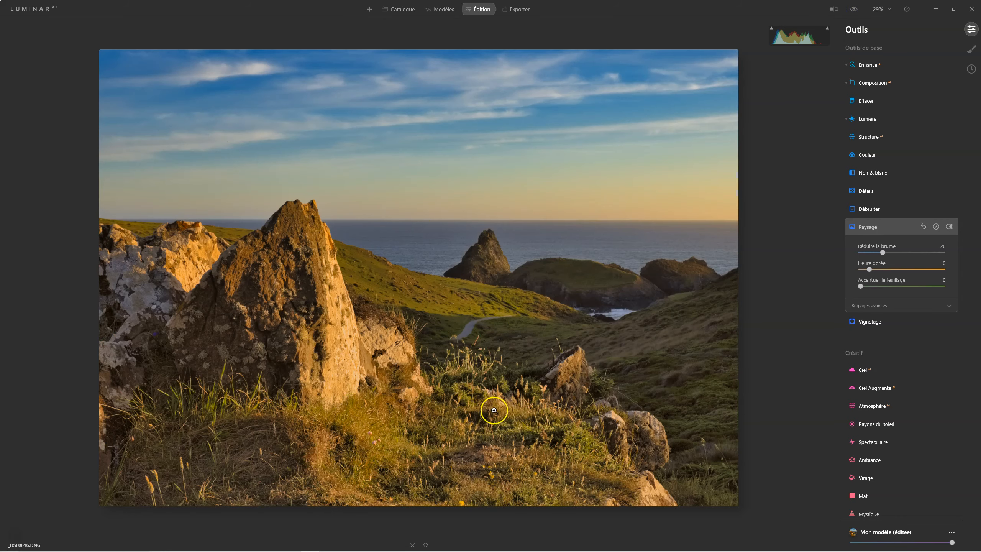
left_click_drag(954, 543, 919, 543)
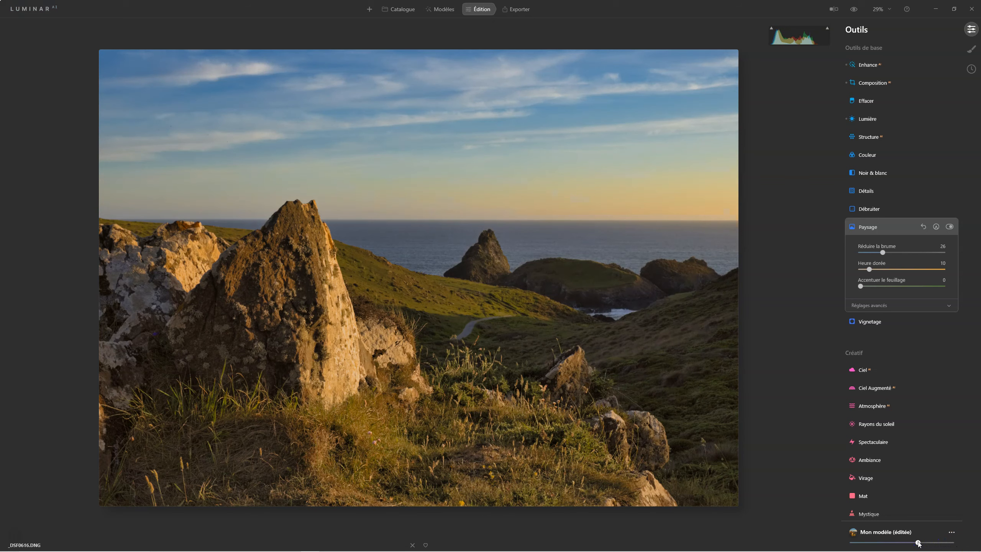
left_click_drag(926, 543, 978, 541)
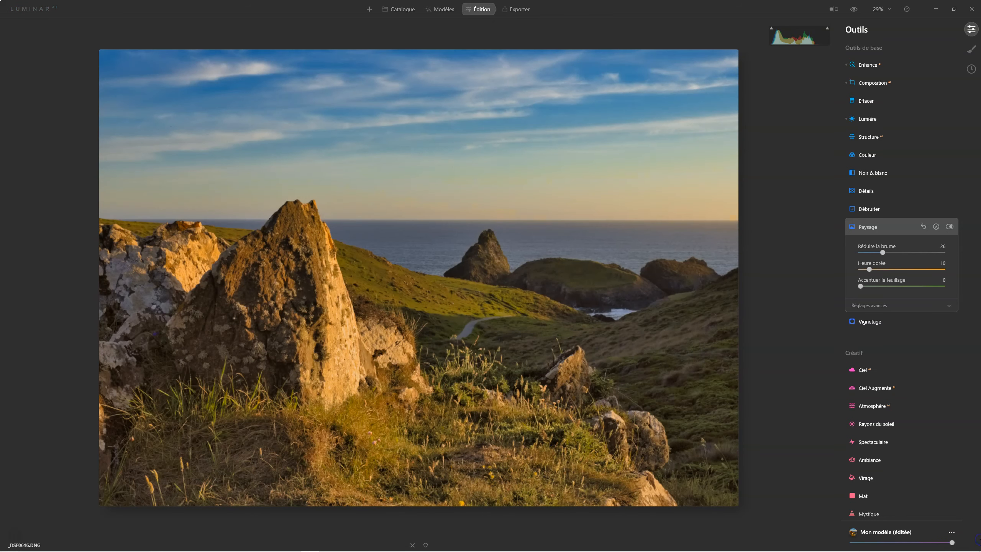
Lower Saturation slightly in the Couleur tool and compare the photo with and without the adjustment.
left_click(870, 155)
left_click(902, 181)
left_click_drag(901, 182, 892, 183)
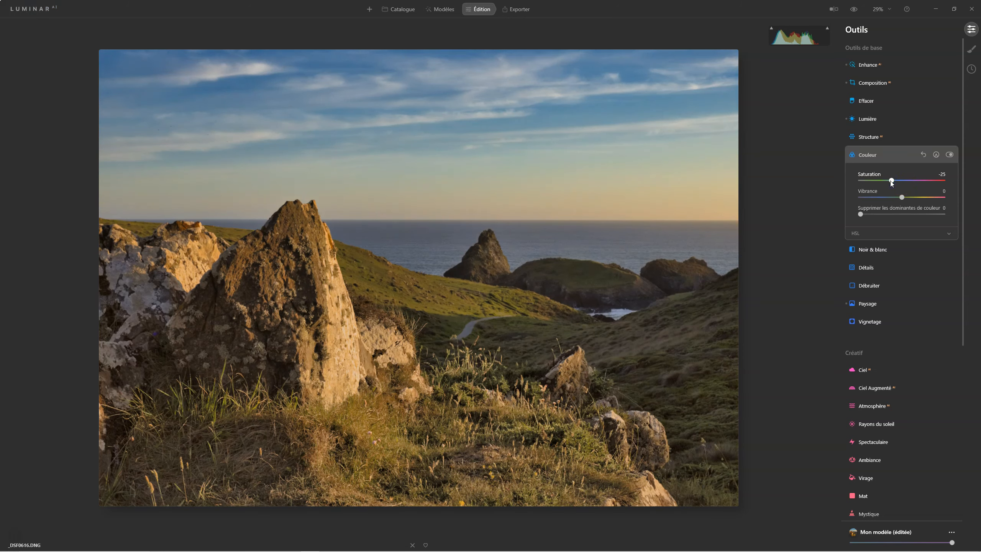
left_click_drag(891, 181, 894, 182)
left_click(949, 154)
left_click(949, 155)
left_click(949, 154)
left_click(949, 155)
left_click(949, 155)
left_click(949, 154)
Fine-tune the reduced Saturation and check the Couleur effect against the photo without it.
left_click(895, 180)
left_click(950, 154)
left_click(950, 155)
left_click(951, 155)
left_click(950, 155)
Set the Structure tool's Quantité to 26 and compare the photo with and without the effect.
left_click(882, 139)
left_click_drag(903, 162, 915, 163)
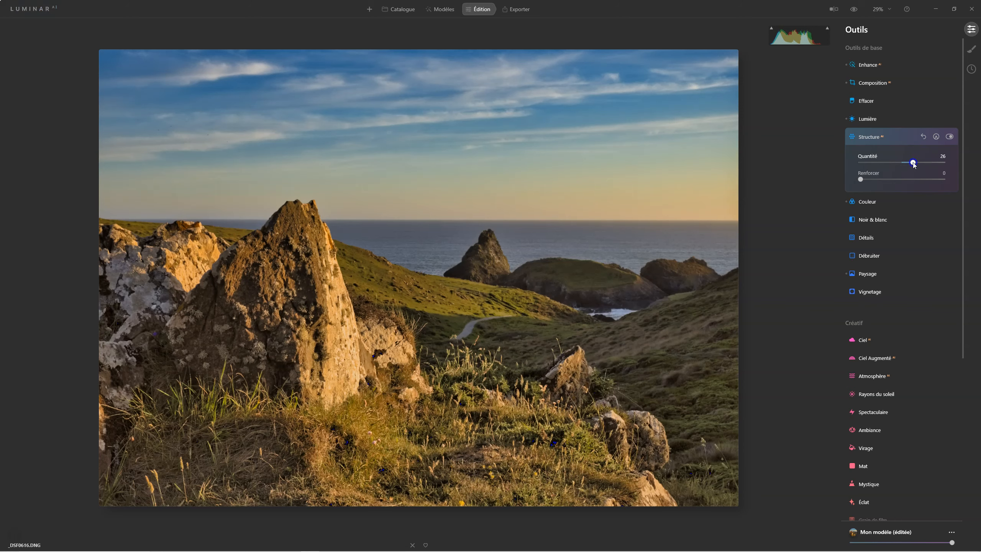
left_click_drag(914, 164, 913, 164)
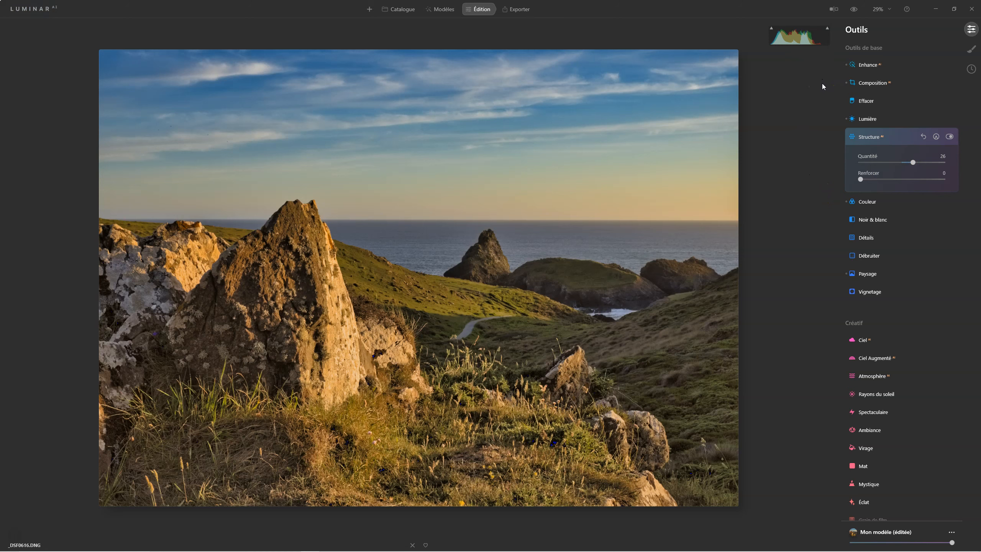
left_click(950, 137)
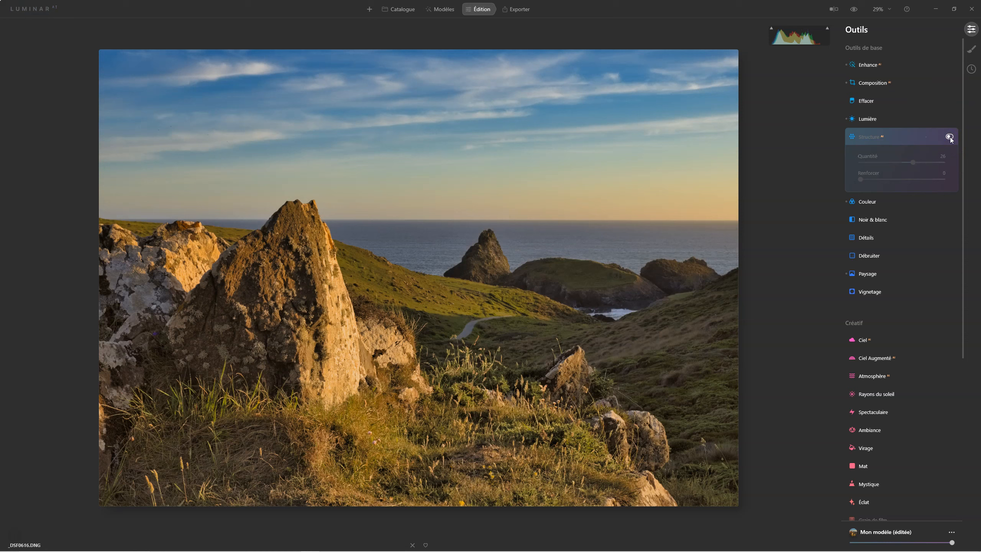
left_click(950, 137)
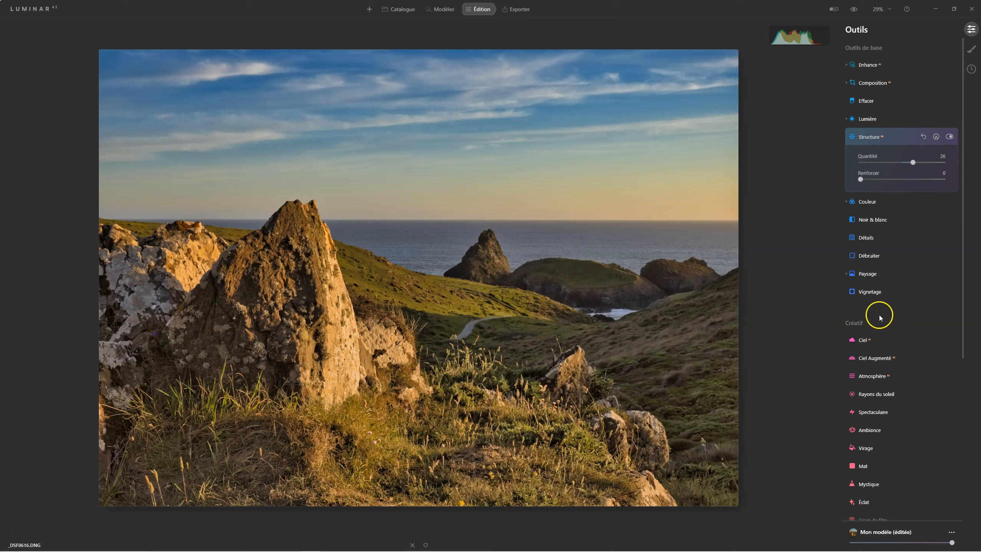
In the Paysage tool, set Accentuer le feuillage to 30 and Teinte feuillage to -100, and compare with the original photo.
left_click(870, 273)
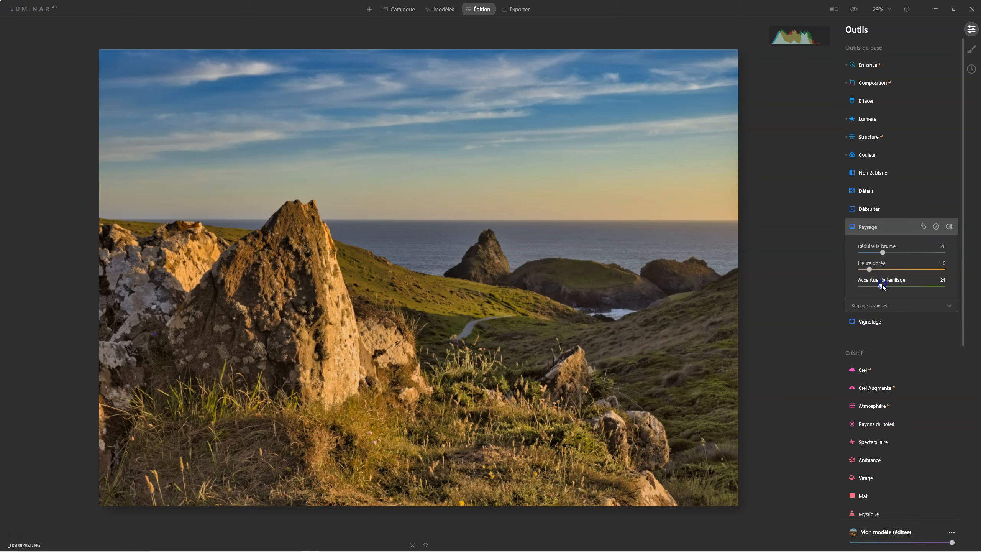
left_click_drag(881, 287, 886, 287)
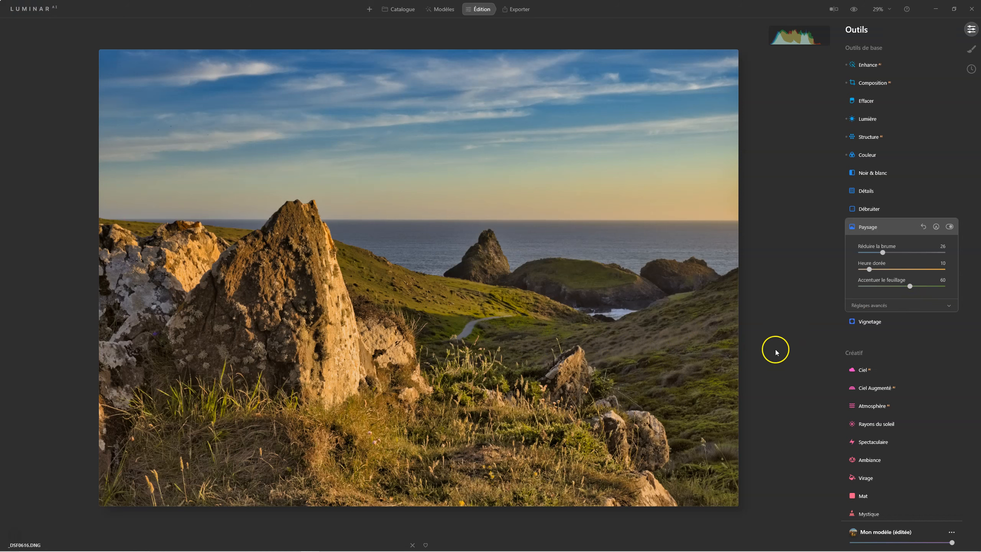
left_click(871, 306)
left_click_drag(900, 324, 901, 325)
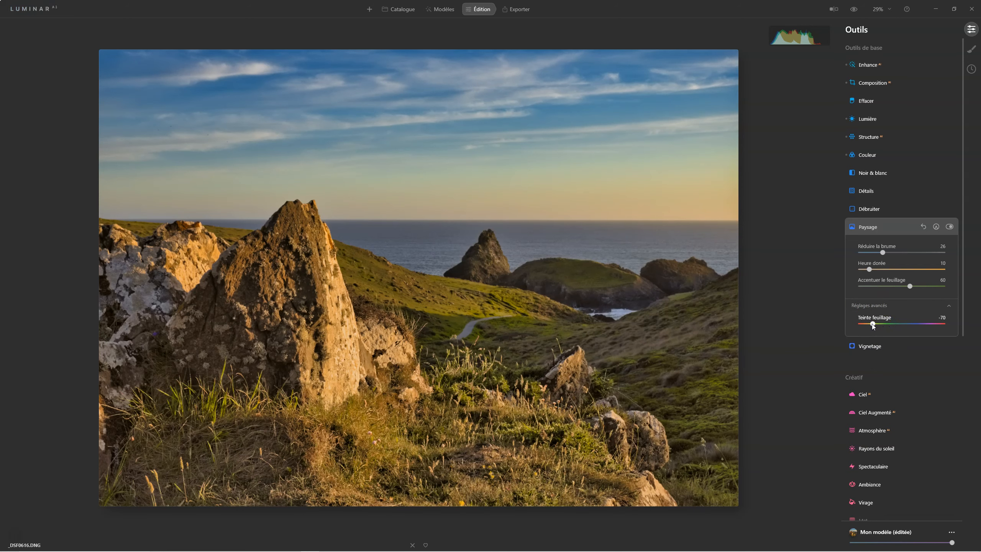
left_click_drag(854, 322, 855, 323)
left_click_drag(910, 286, 886, 287)
left_click(890, 315)
left_click(854, 10)
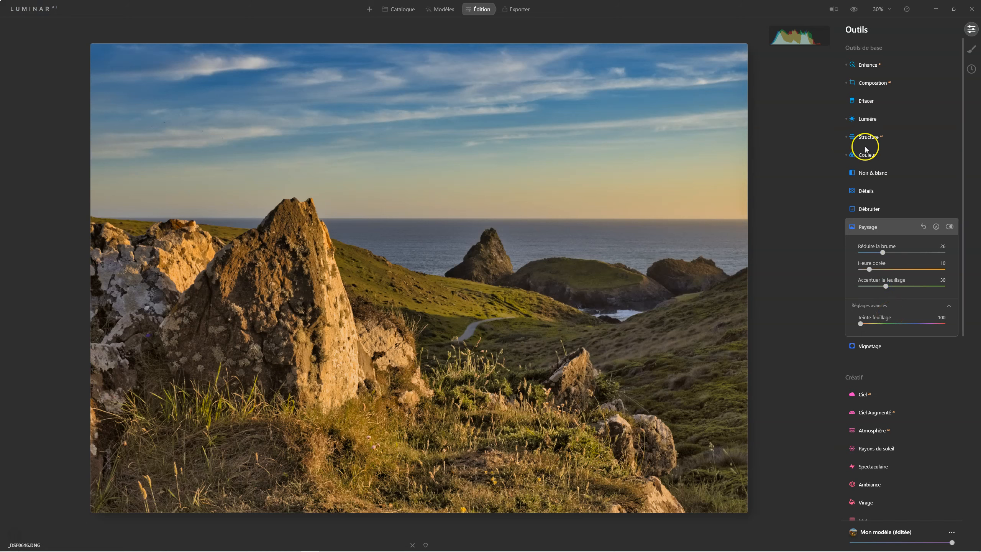
Darken the photo by setting Exposition to -0.51 in the Lumière tool.
left_click(867, 119)
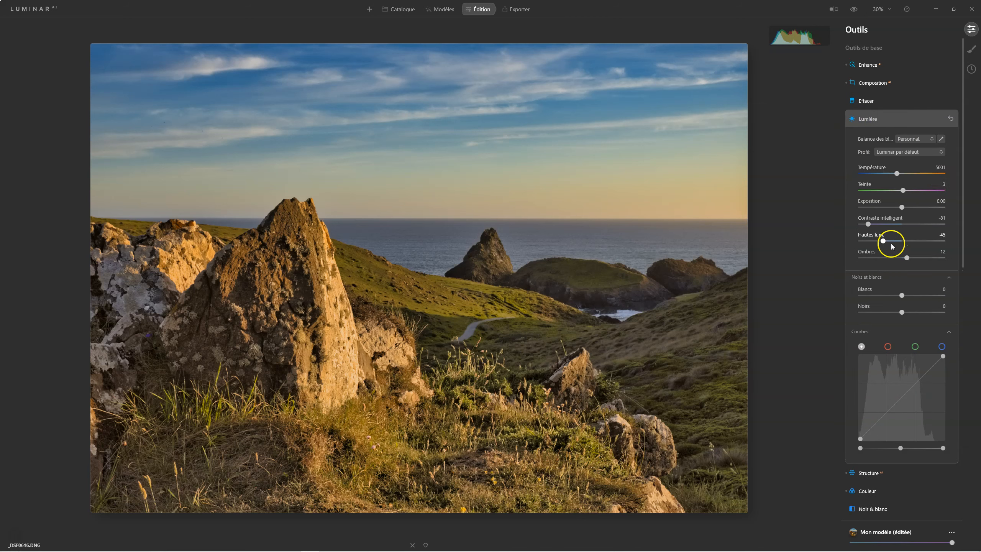
left_click_drag(903, 207, 903, 207)
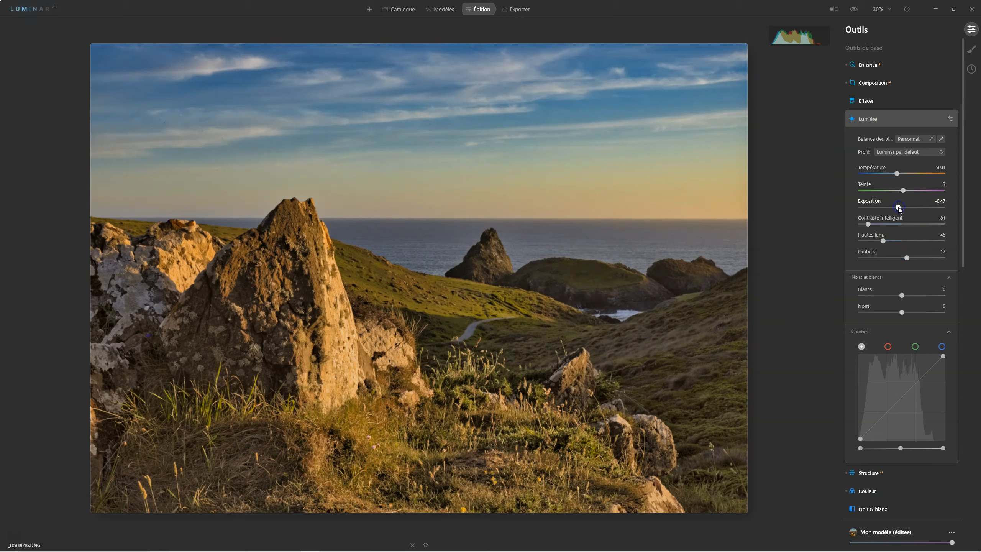
left_click_drag(899, 208, 898, 208)
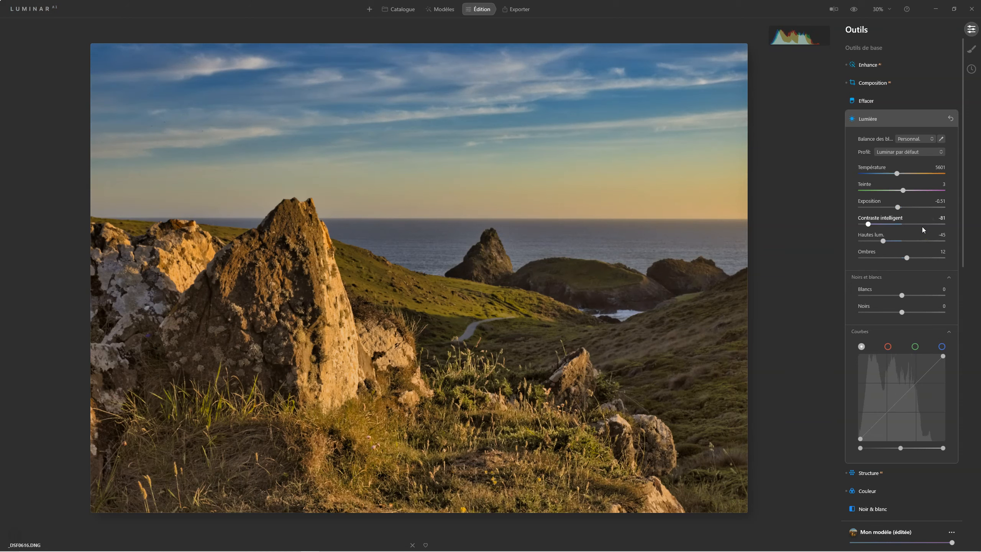
left_click(866, 118)
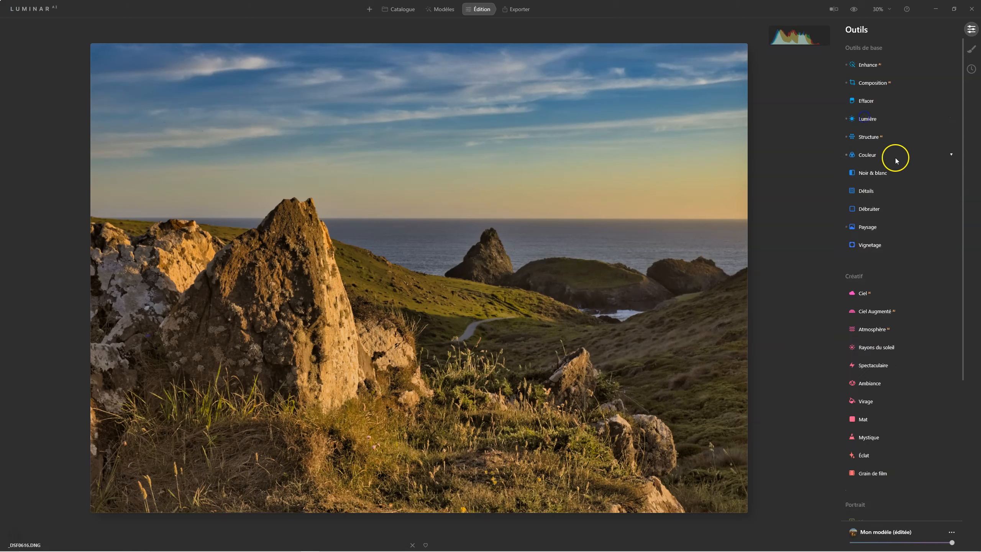
Centre a vignette on the large foreground rock with Quantité -100, Taille 0 and Progressivité 66.
left_click(861, 244)
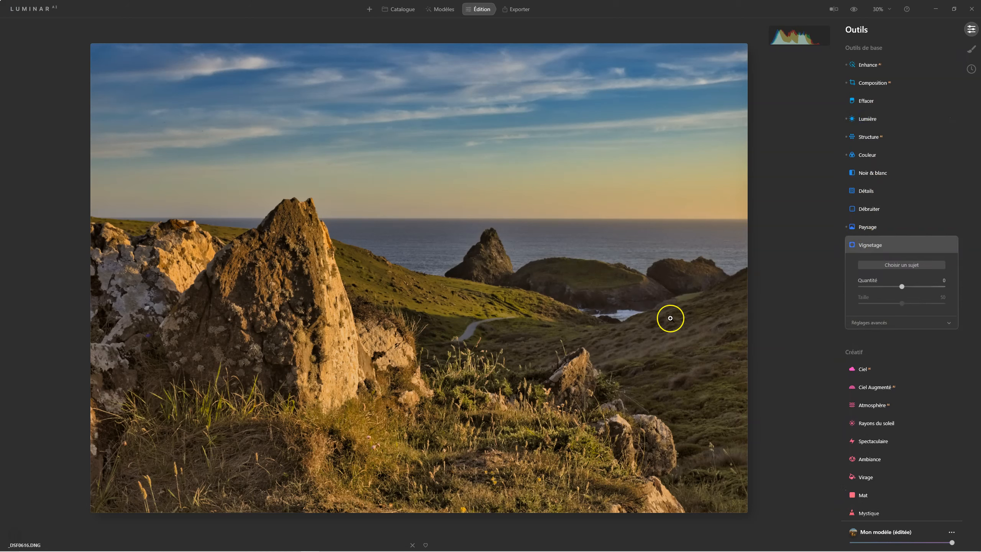
left_click(896, 265)
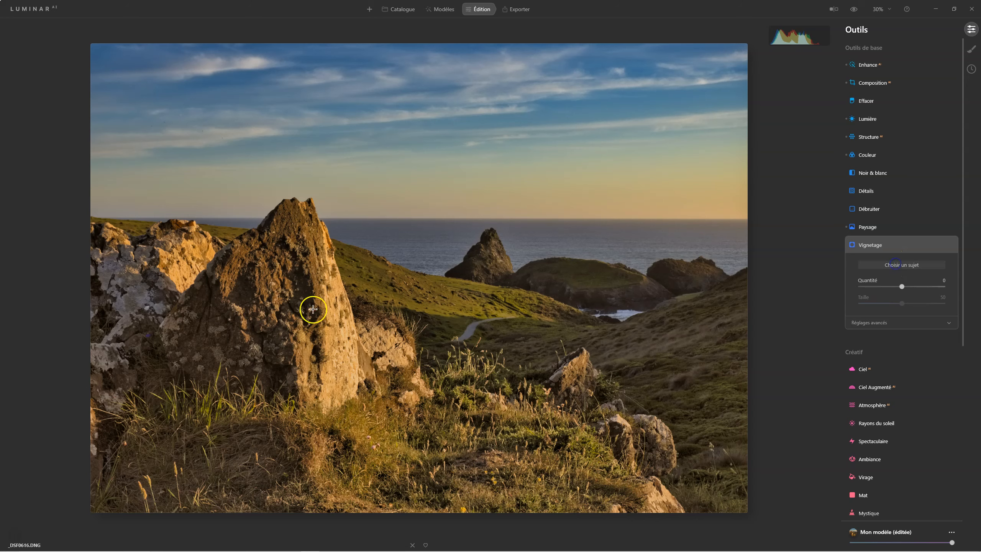
left_click(294, 303)
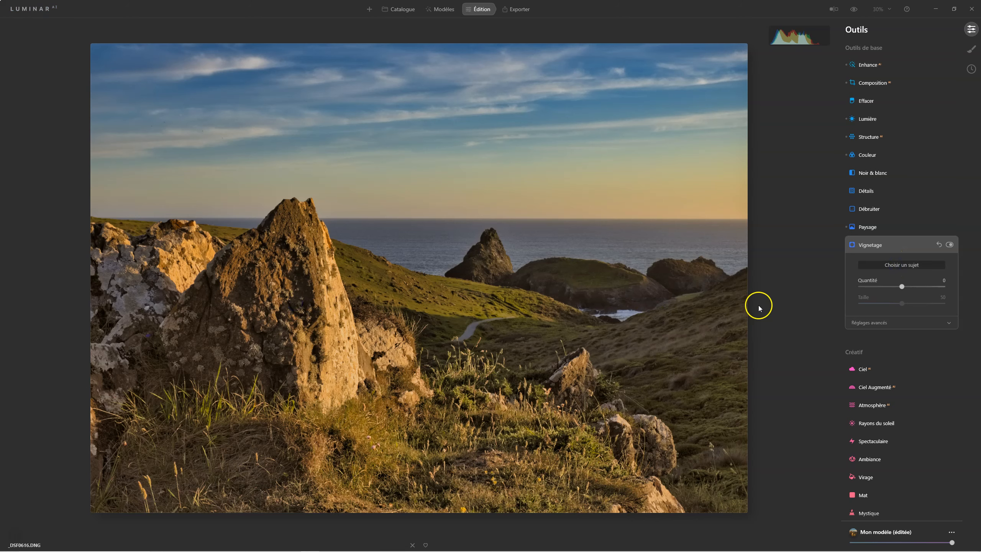
left_click_drag(902, 287, 871, 321)
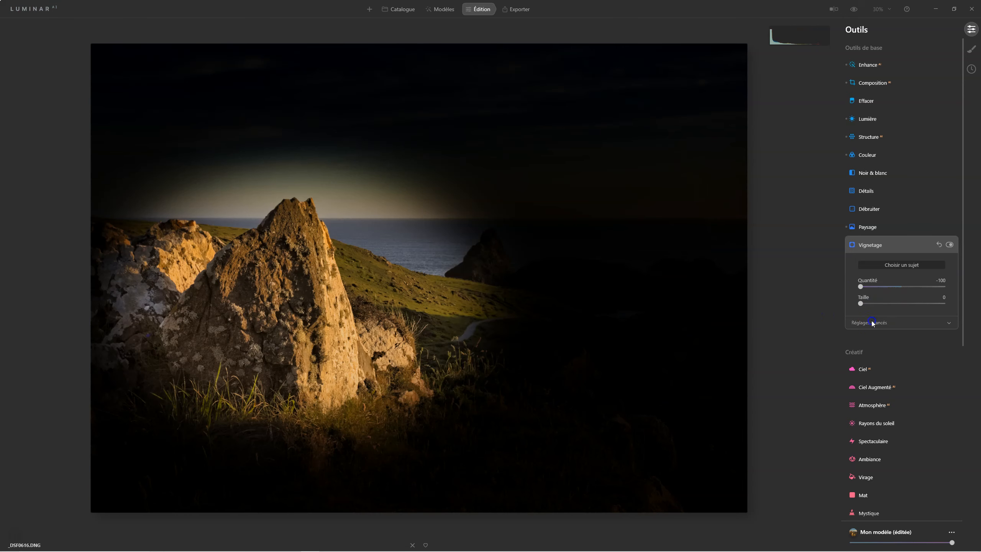
left_click(872, 322)
left_click_drag(904, 373, 922, 372)
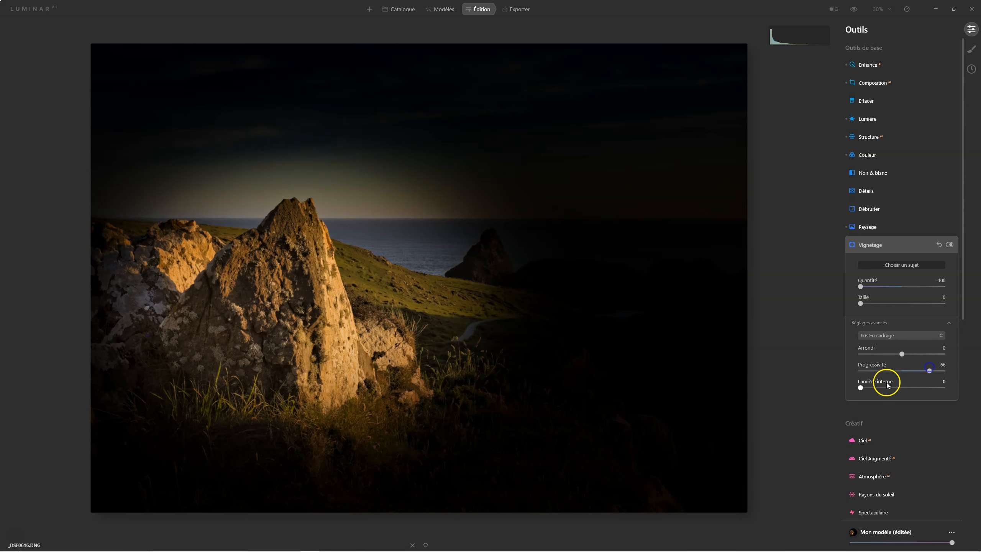
Soften the vignette to Quantité -46 and Progressivité 100, and compare the photo with and without it.
left_click_drag(861, 286, 885, 287)
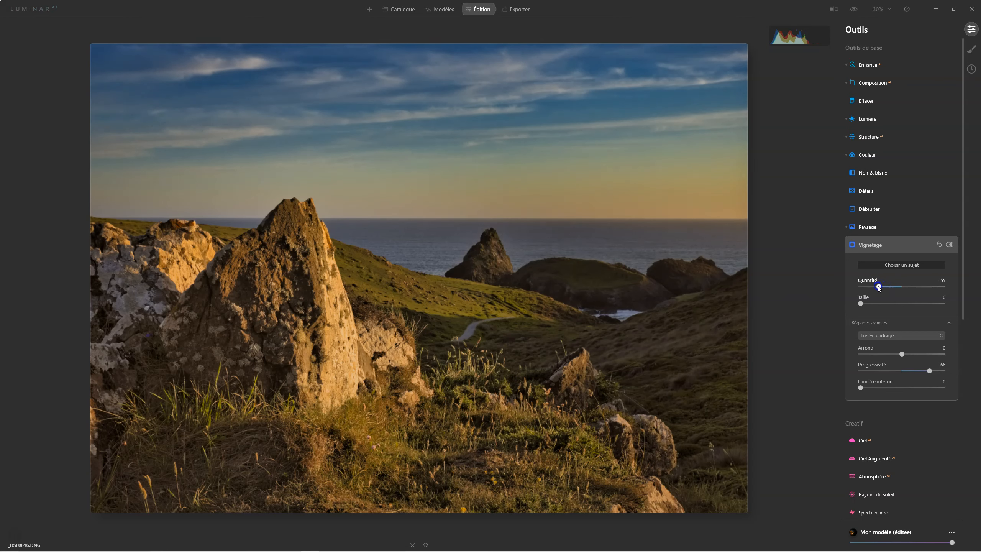
left_click_drag(879, 288, 884, 287)
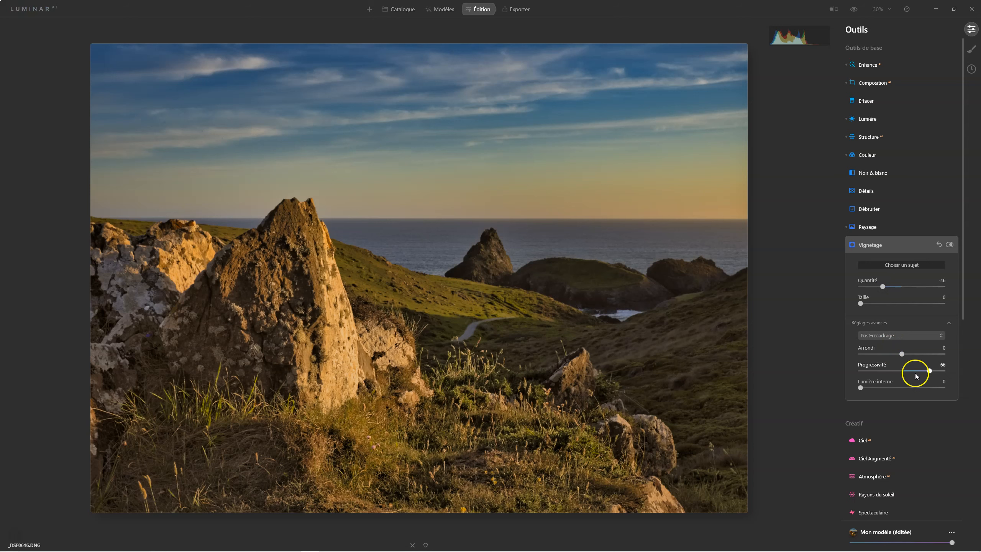
left_click_drag(929, 370, 970, 368)
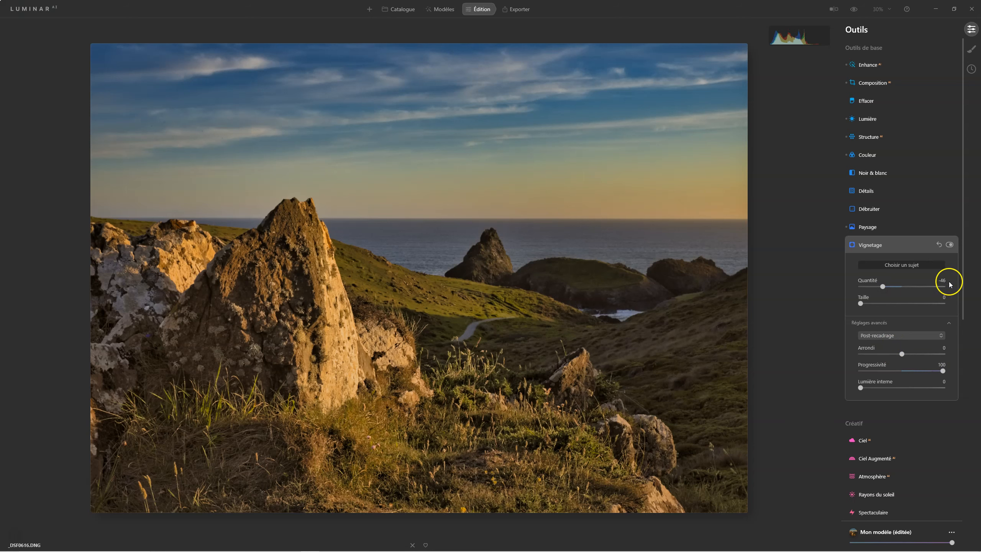
left_click(949, 245)
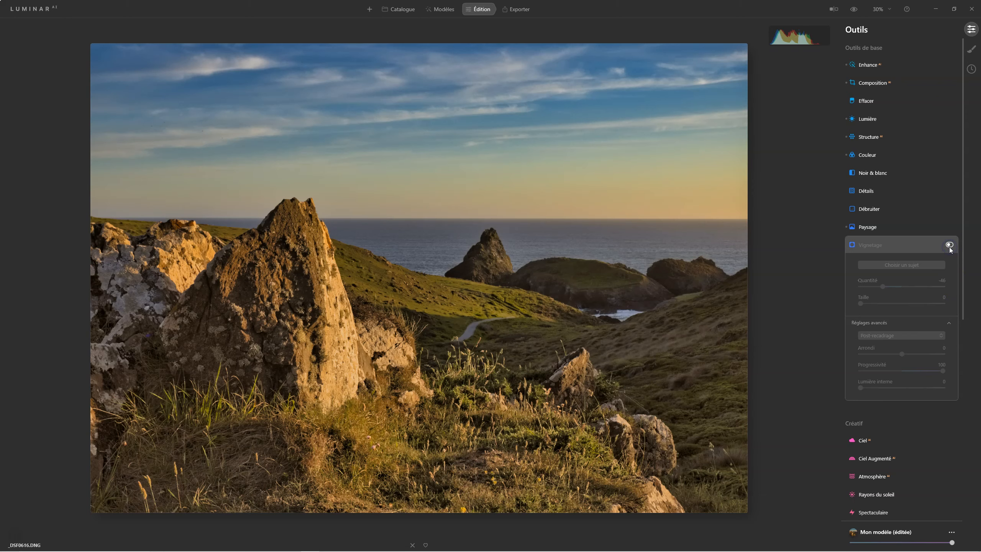
left_click(950, 247)
left_click(950, 247)
left_click(949, 246)
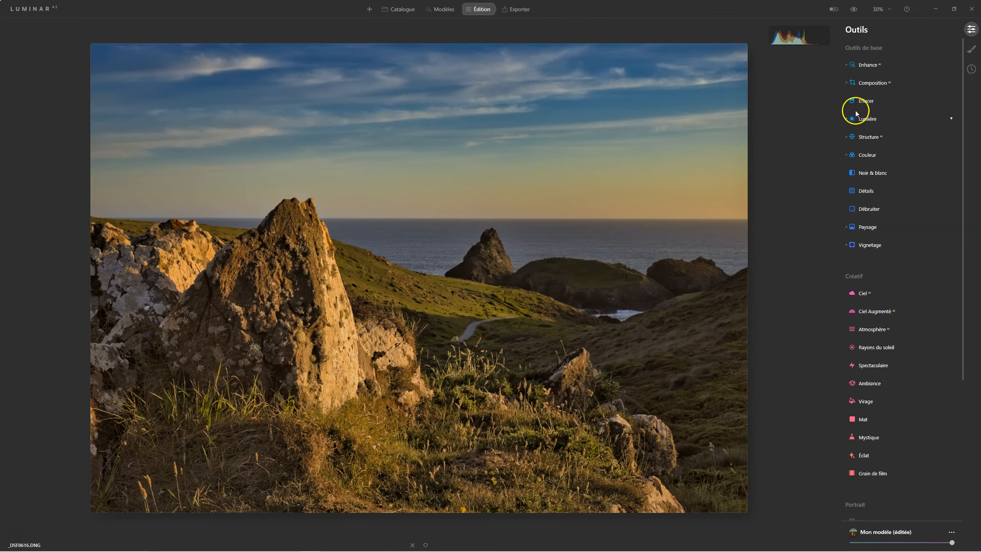
Erase four small spots in the sky above the large rock using the Effacer tool with a brush radius of 20.
left_click(854, 101)
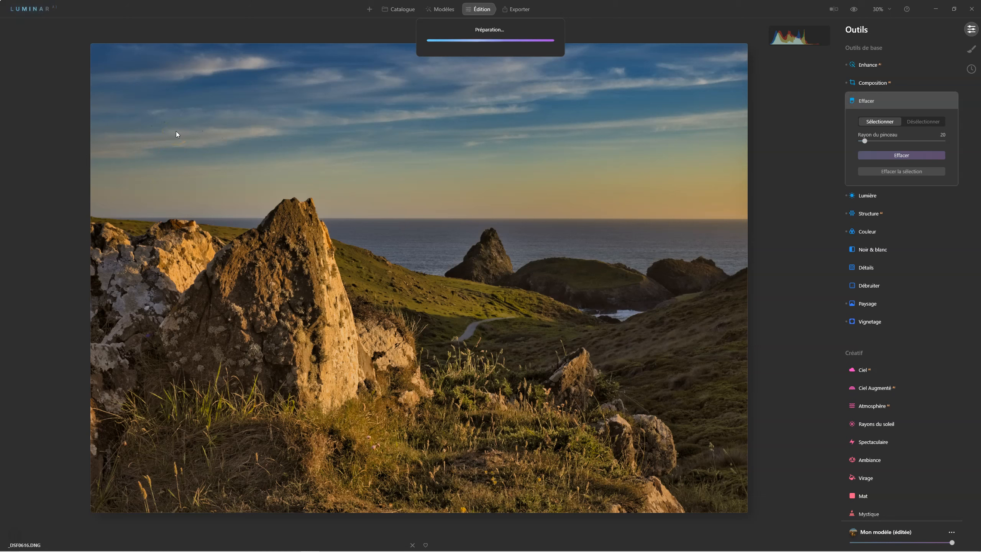
left_click(151, 127)
left_click(165, 121)
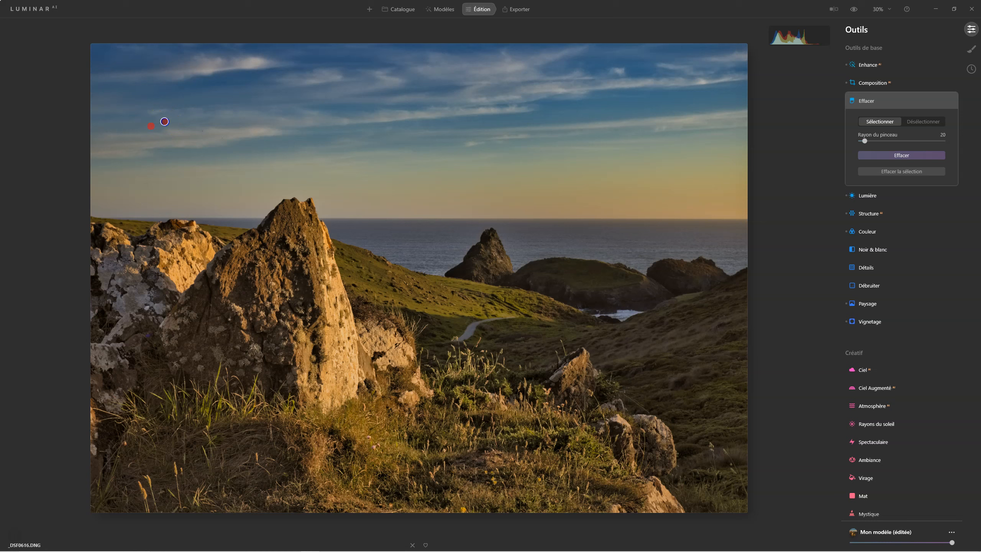
left_click(202, 132)
left_click(222, 138)
left_click(893, 158)
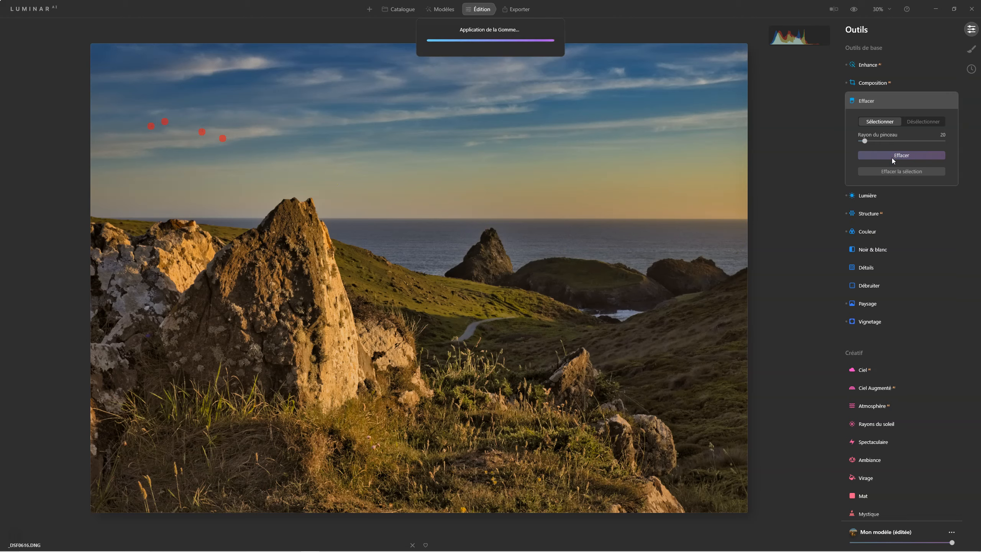
In Harmonie de couleurs, set the Ombres colour balance to Cyan-Rouge -2 and Jaune-Bleu 4, and compare the effect.
scroll(883, 304, "down", 3)
scroll(883, 304, "down", 2)
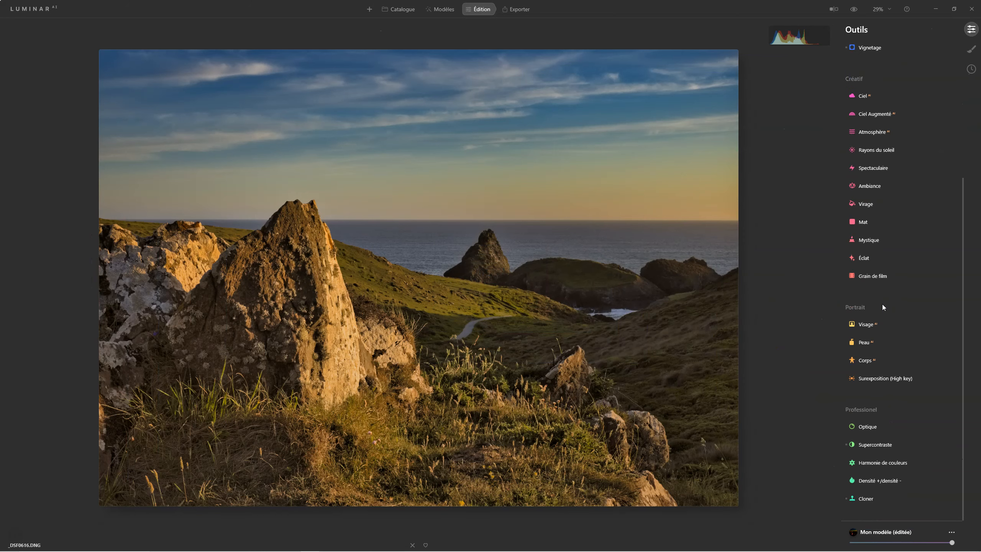
left_click(883, 464)
left_click(883, 464)
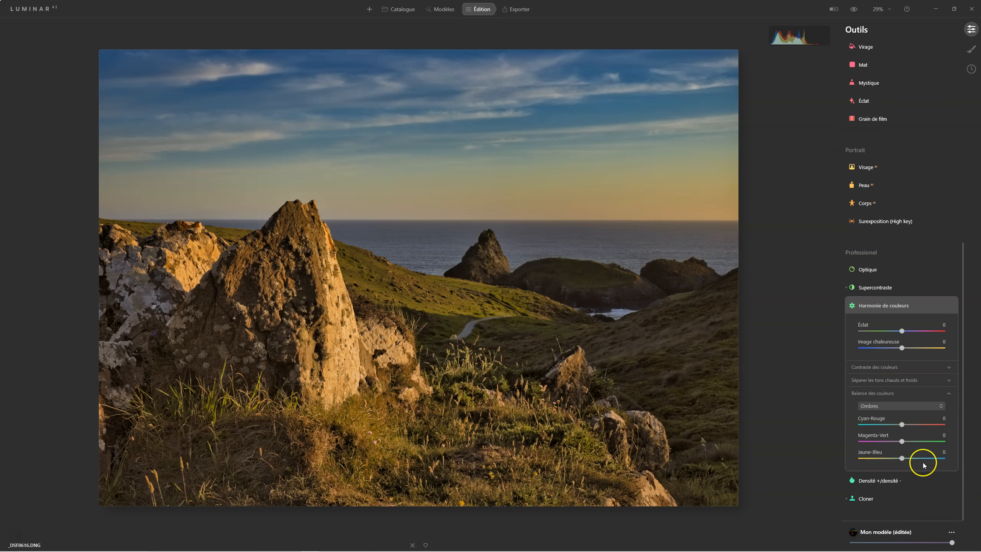
left_click(902, 458)
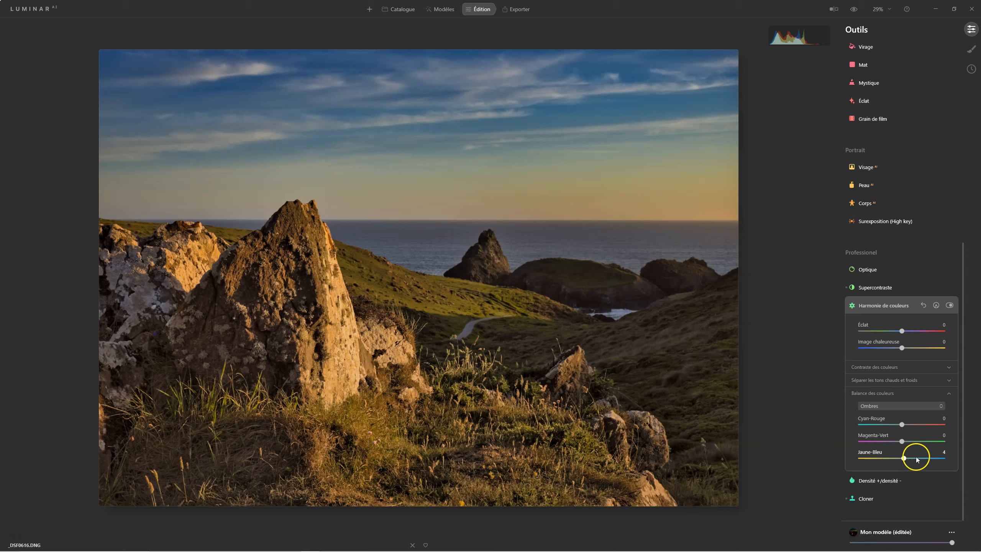
left_click(903, 425)
left_click(902, 442)
left_click(950, 305)
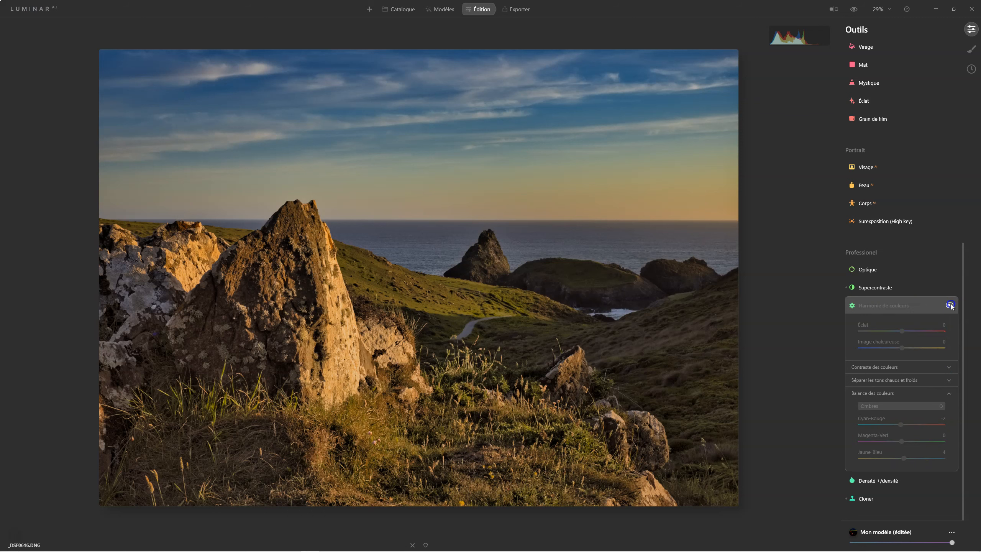
left_click(951, 306)
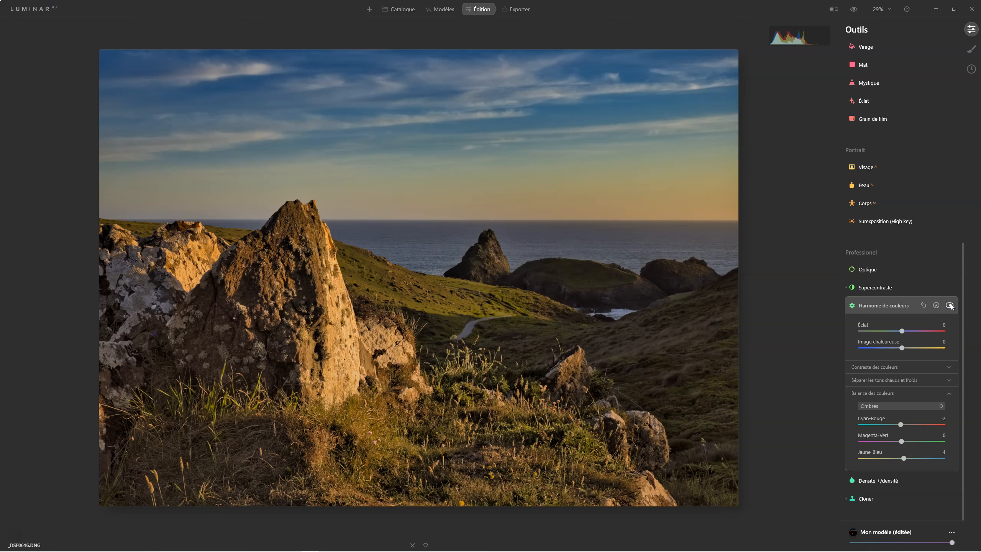
Set the Hautes lum. colour balance to Cyan-Rouge 6, Magenta-Vert 7 and Jaune-Bleu -10.
left_click(931, 406)
left_click(906, 444)
left_click(902, 458)
left_click(904, 425)
left_click(903, 442)
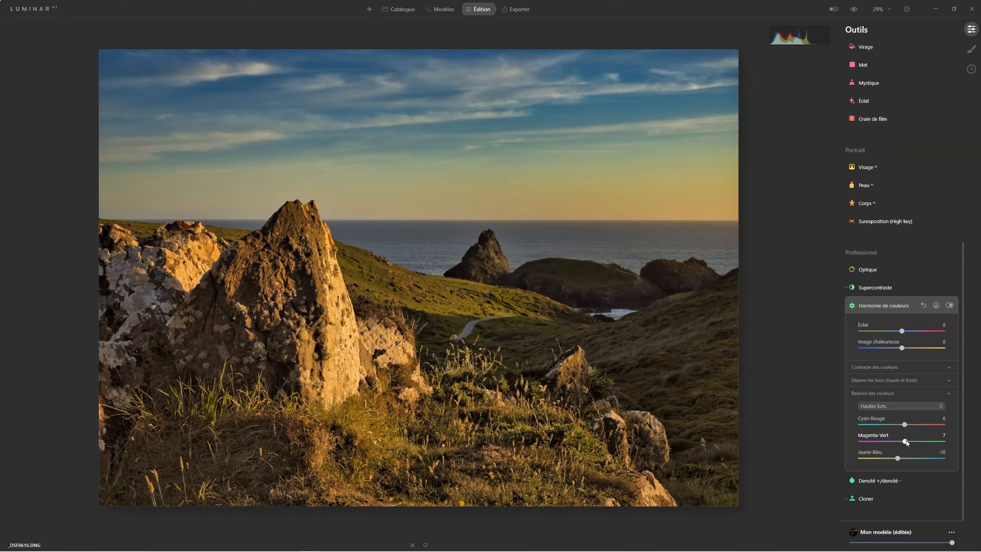
Set the Tons moyens colour balance to Magenta-Vert -6 and Jaune-Bleu 13, and compare the photo with and without Harmonie de couleurs.
left_click(888, 406)
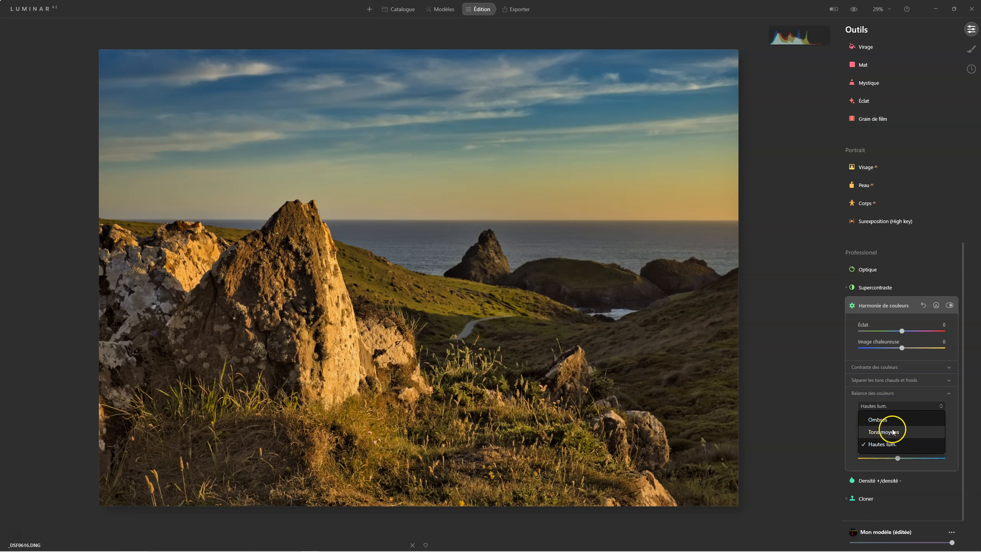
left_click(893, 431)
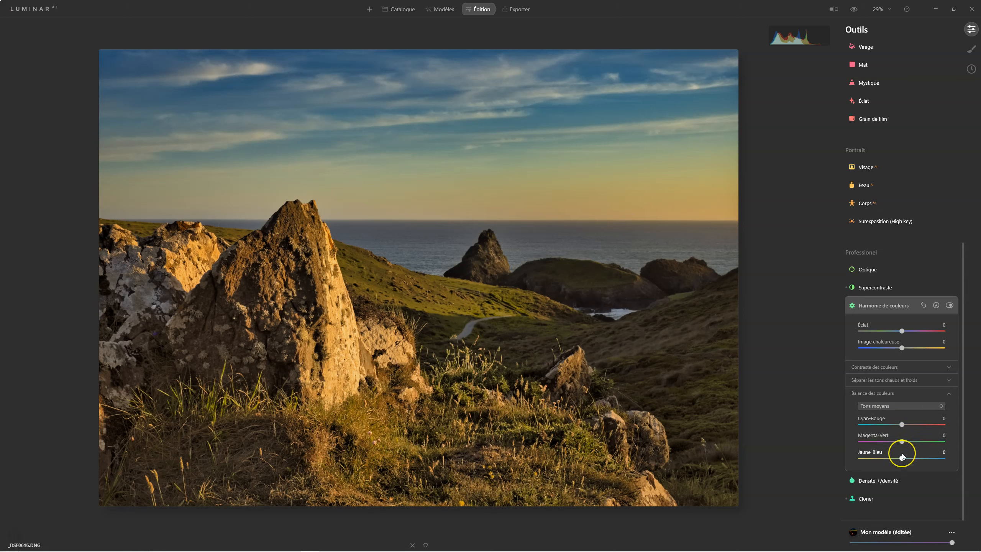
left_click(901, 466)
left_click_drag(903, 461, 897, 443)
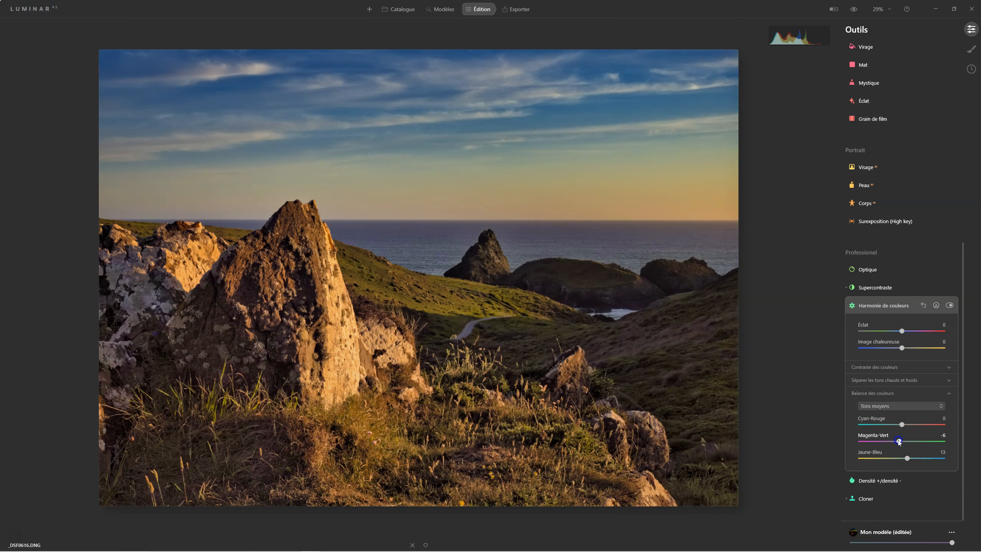
left_click_drag(902, 425, 902, 425)
left_click(950, 306)
left_click(950, 305)
left_click(875, 308)
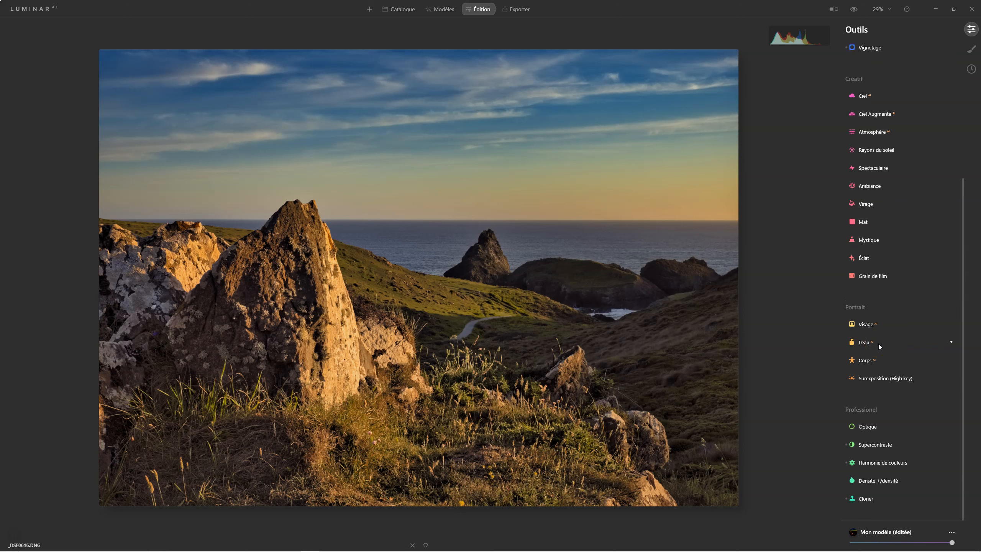
Apply the Mat effect with Quantité 48 and Fondu 22, and compare the photo with and without it.
left_click(866, 222)
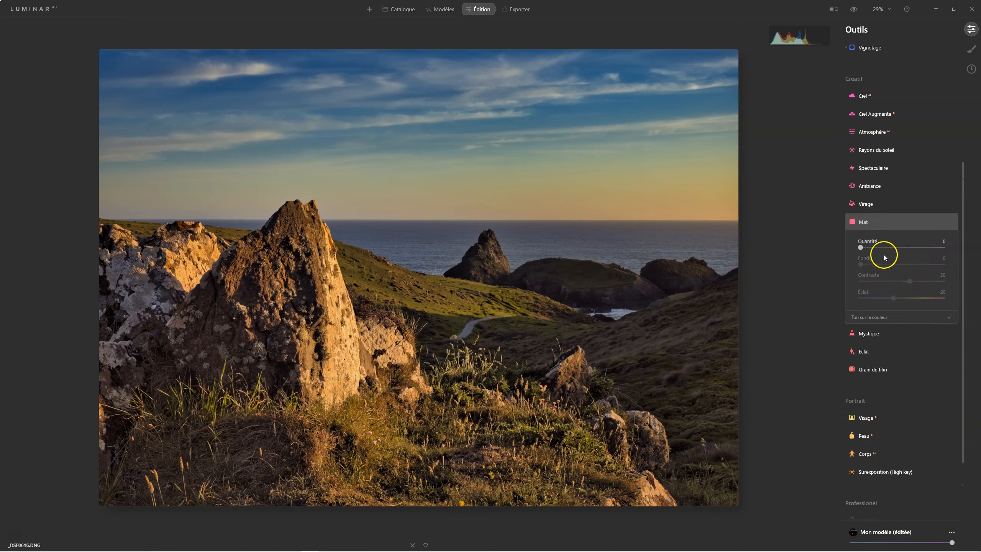
left_click_drag(862, 247, 911, 255)
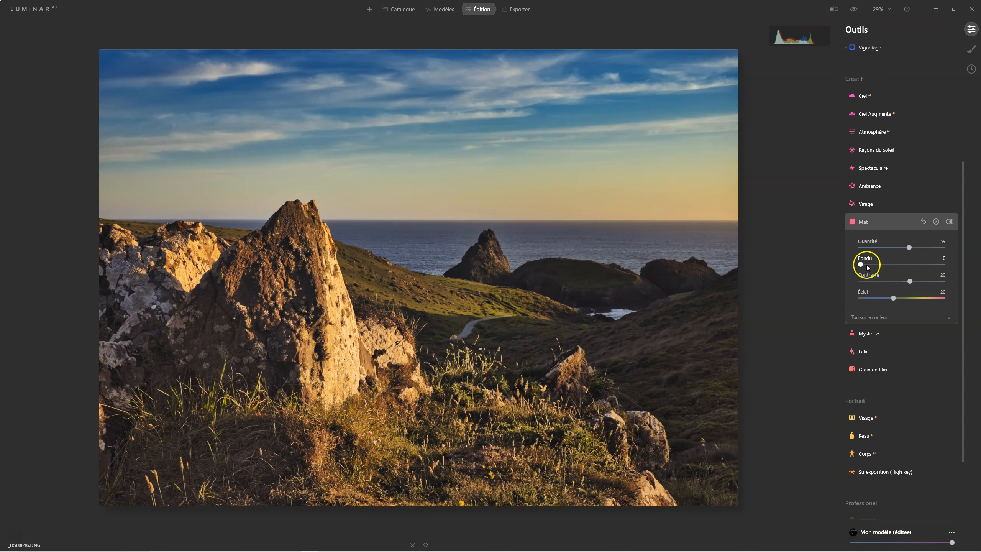
left_click_drag(862, 266, 882, 267)
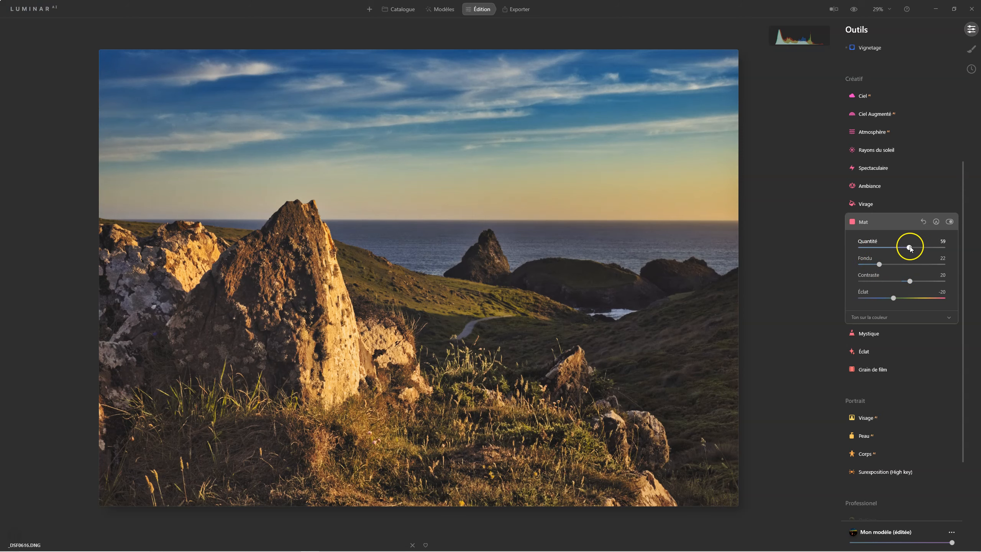
left_click_drag(910, 248, 900, 250)
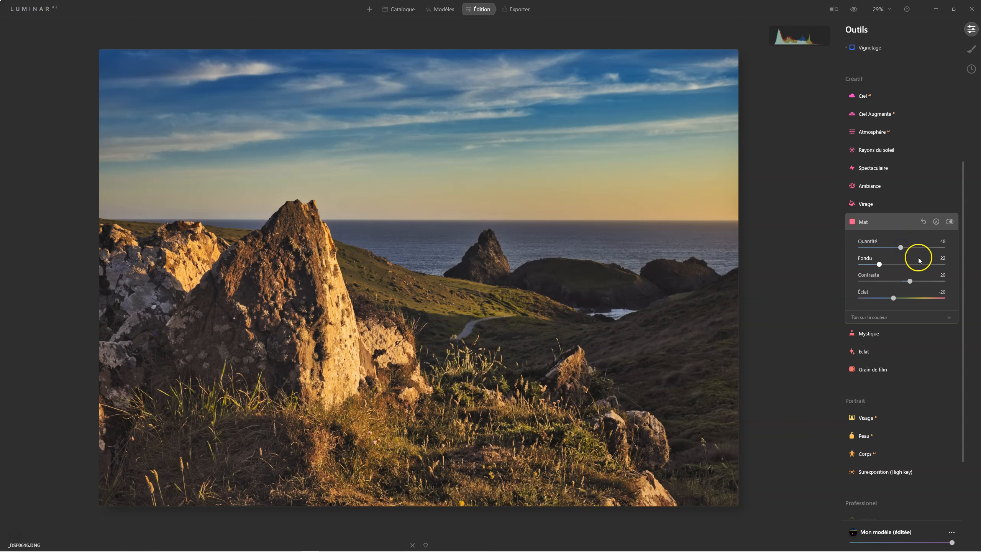
left_click(950, 221)
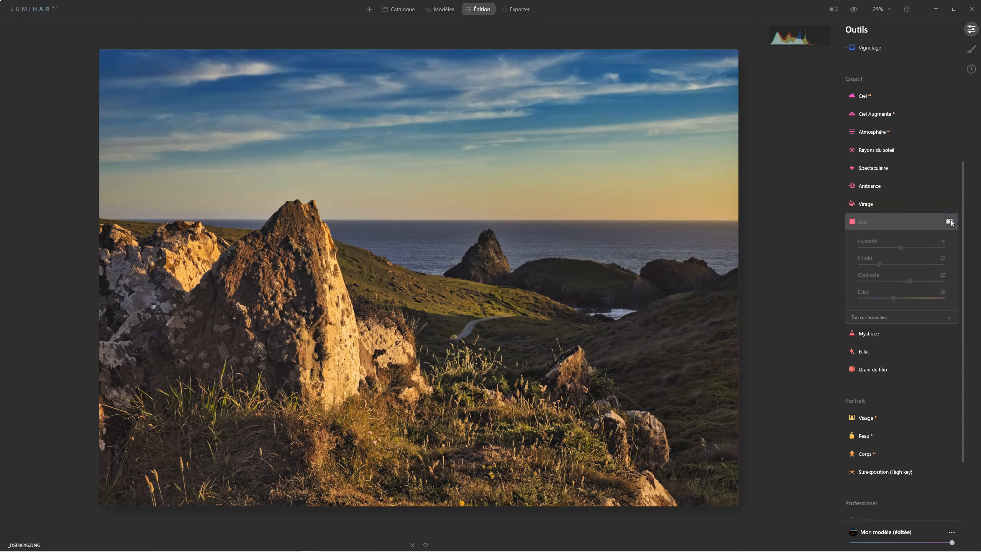
left_click(950, 222)
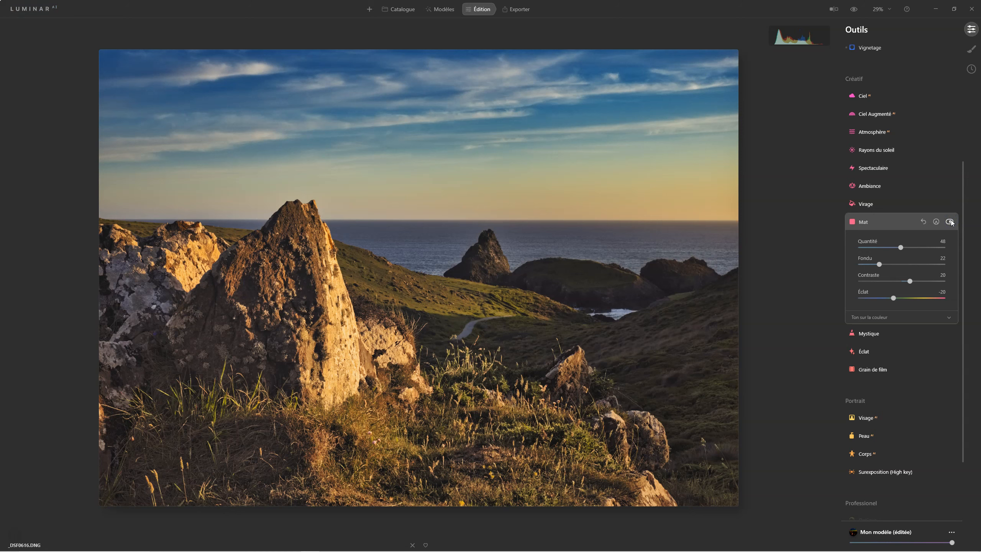
left_click(864, 222)
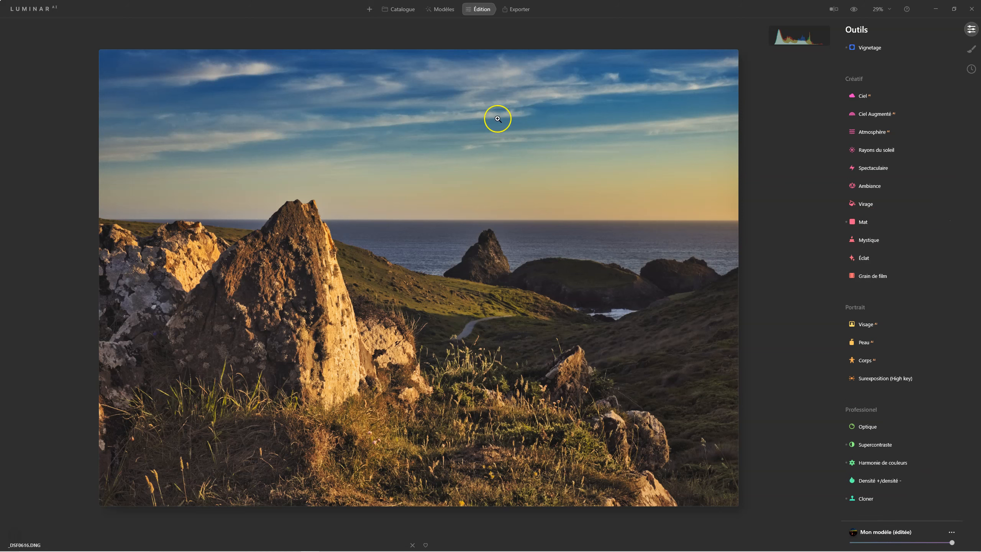
Reduce the blue saturation to -37 in the HSL settings of the Couleur tool.
scroll(871, 279, "up", 3)
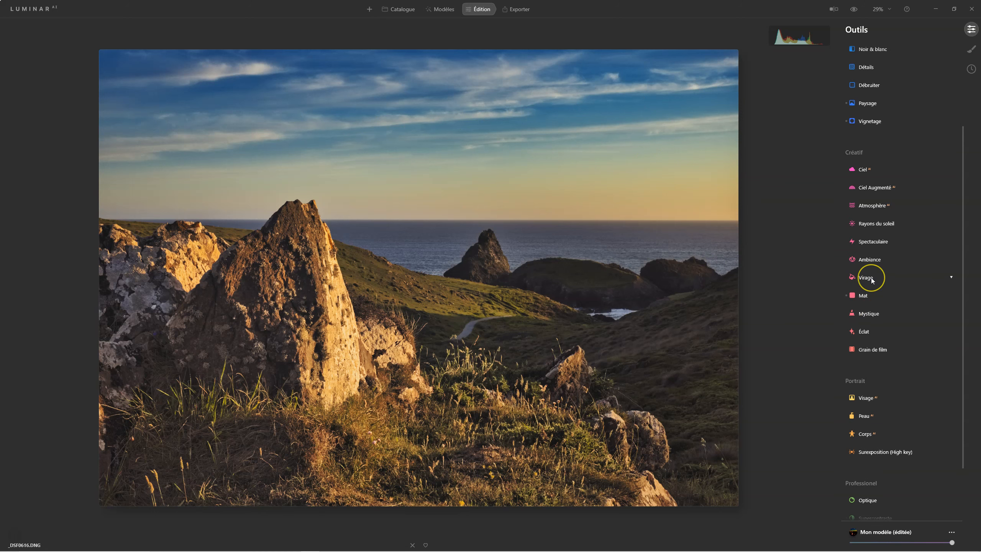
scroll(872, 279, "up", 3)
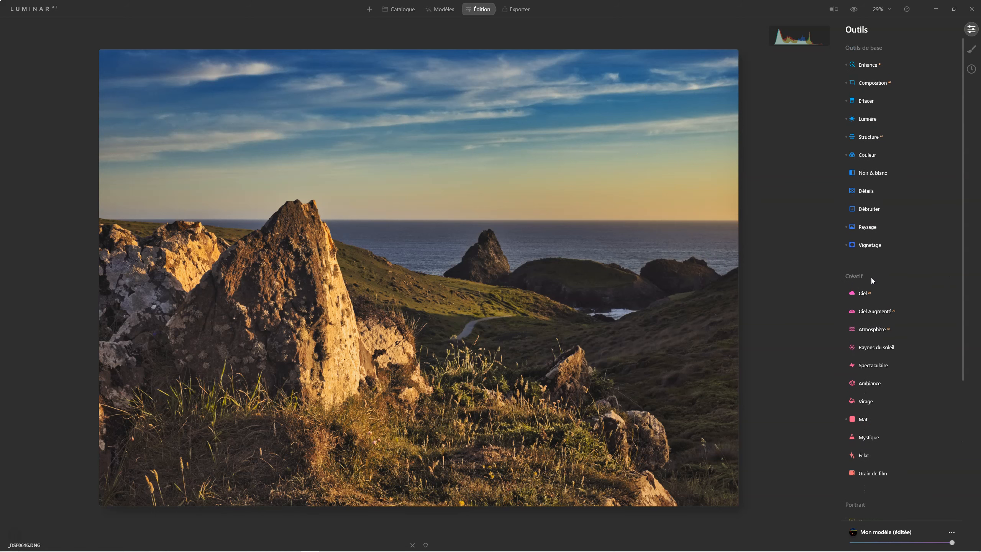
left_click(868, 155)
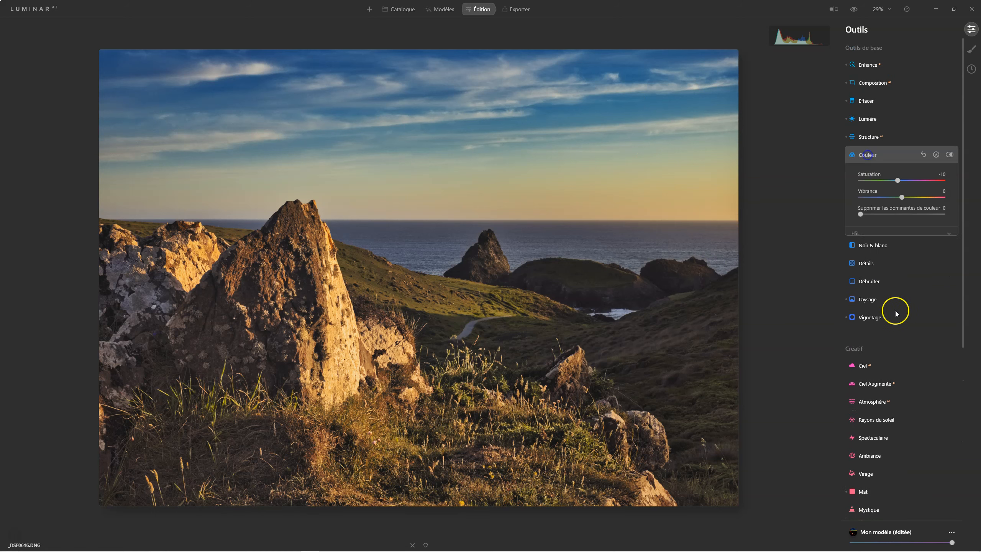
left_click(856, 233)
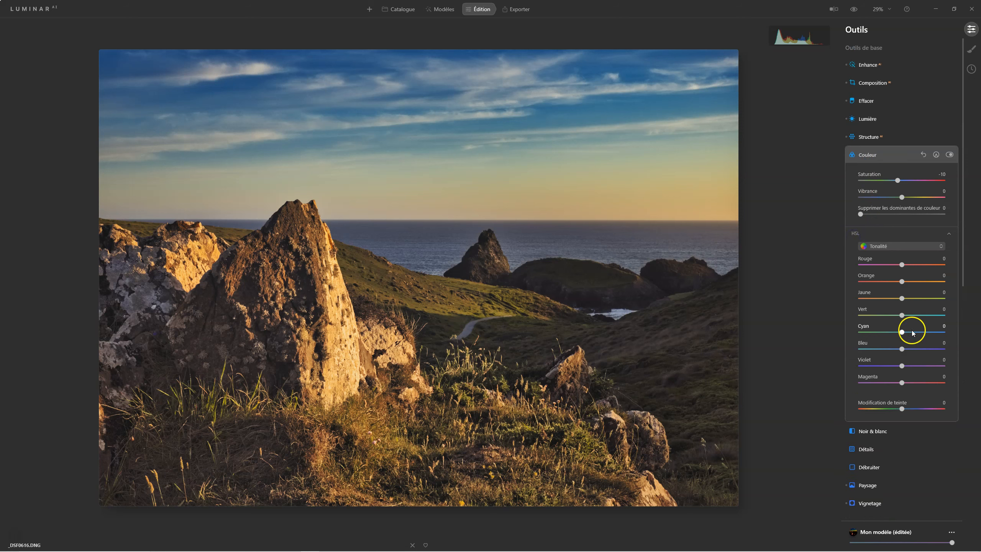
left_click(887, 246)
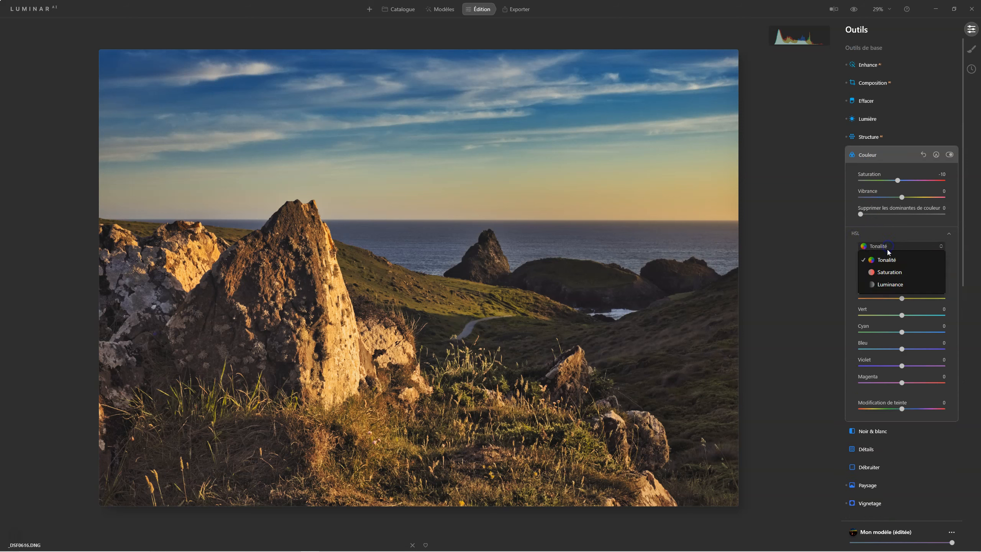
left_click(889, 271)
left_click_drag(900, 348, 886, 350)
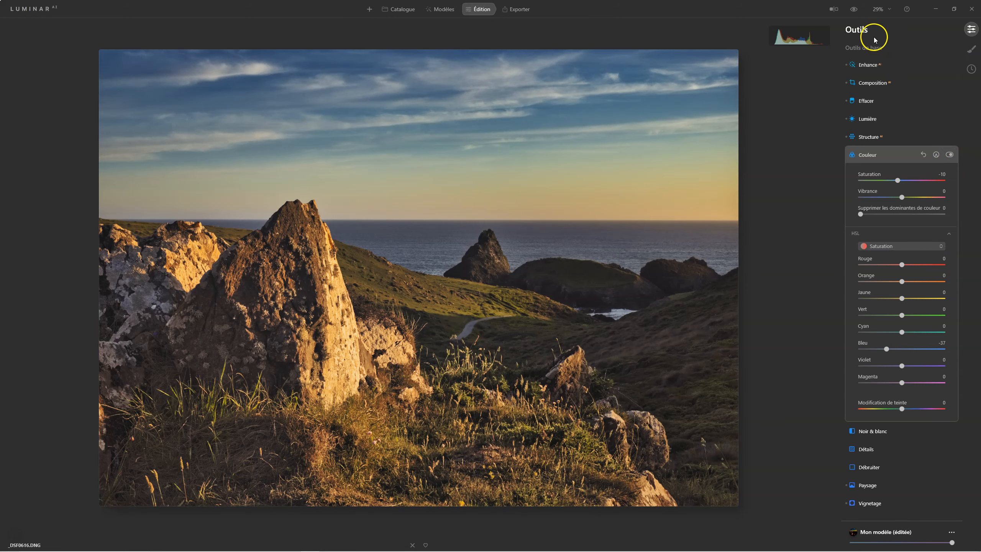
Compare the edited photo with the unedited original.
left_click(855, 10)
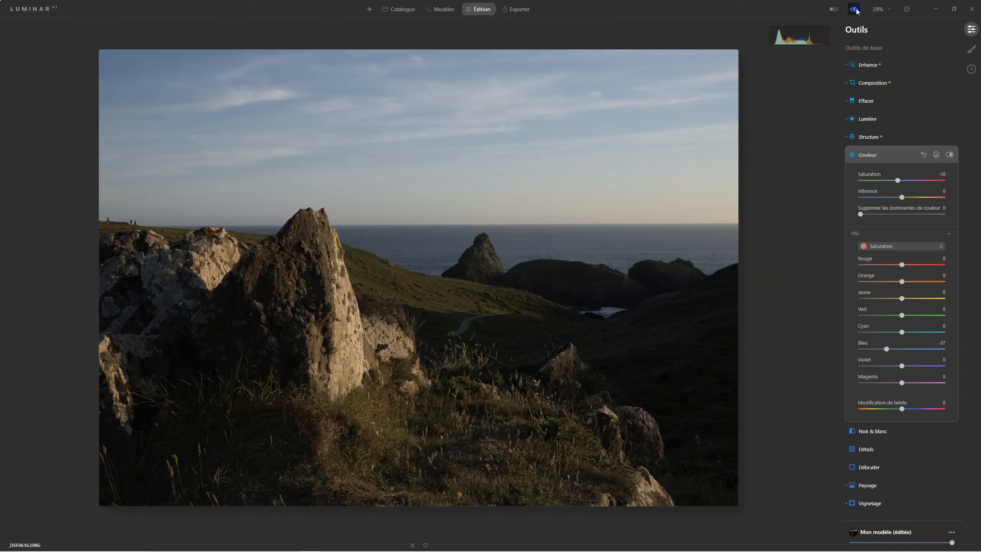
left_click(855, 9)
left_click(856, 9)
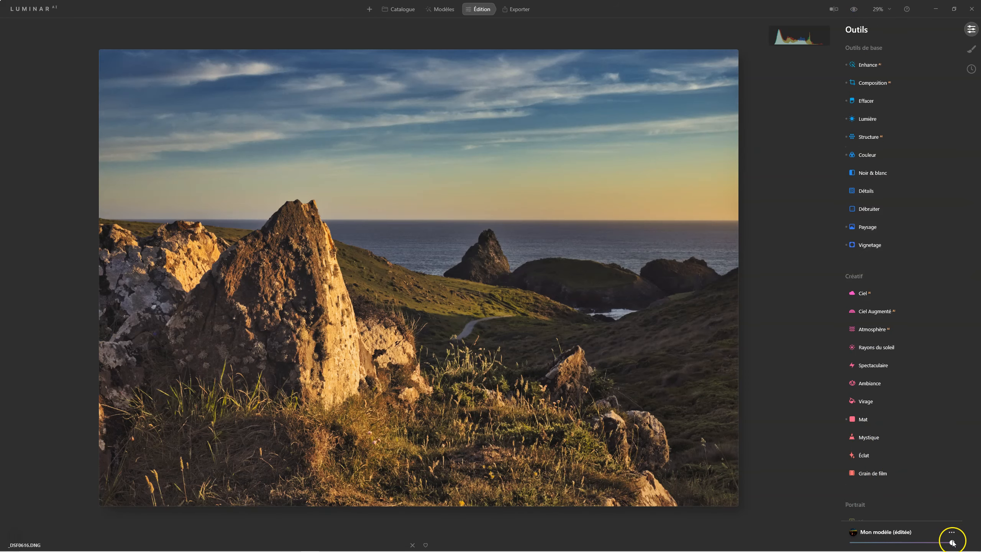
Try reduced overall strengths of the edited template, down to zero, and restore it to full strength.
mouse_move(953, 543)
left_mouse_down()
mouse_move(838, 542)
mouse_move(952, 543)
mouse_move(842, 547)
mouse_move(940, 542)
left_mouse_up()
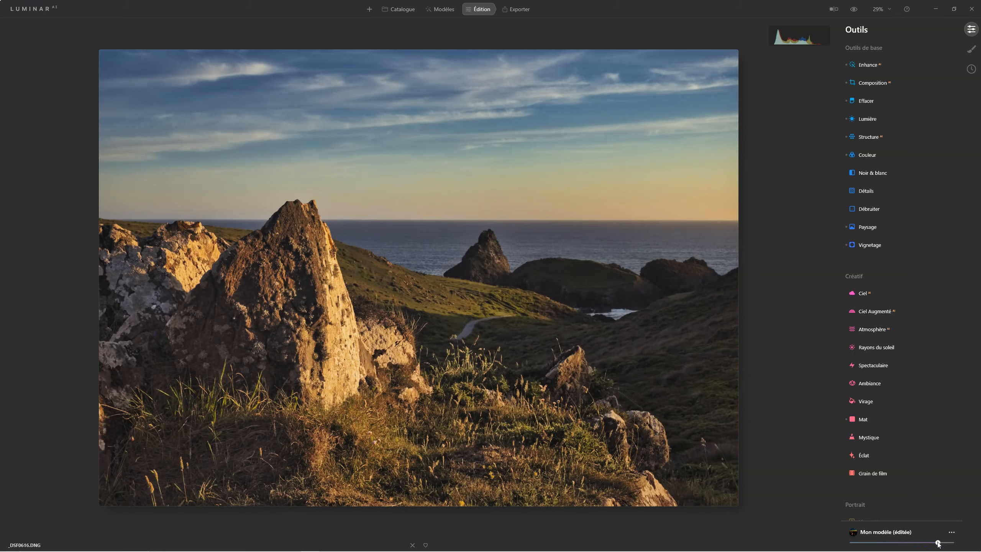
left_click_drag(938, 543, 953, 544)
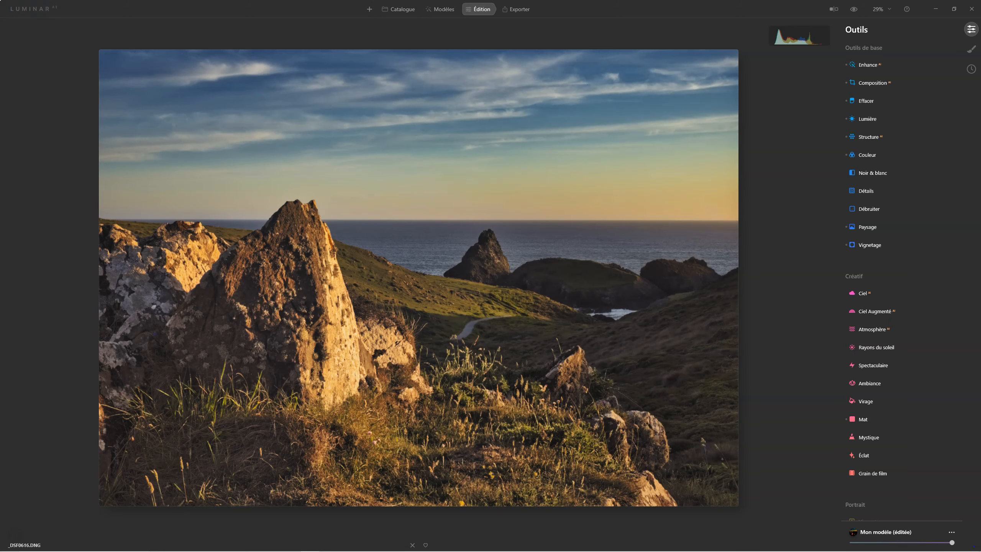
left_click_drag(952, 542, 830, 544)
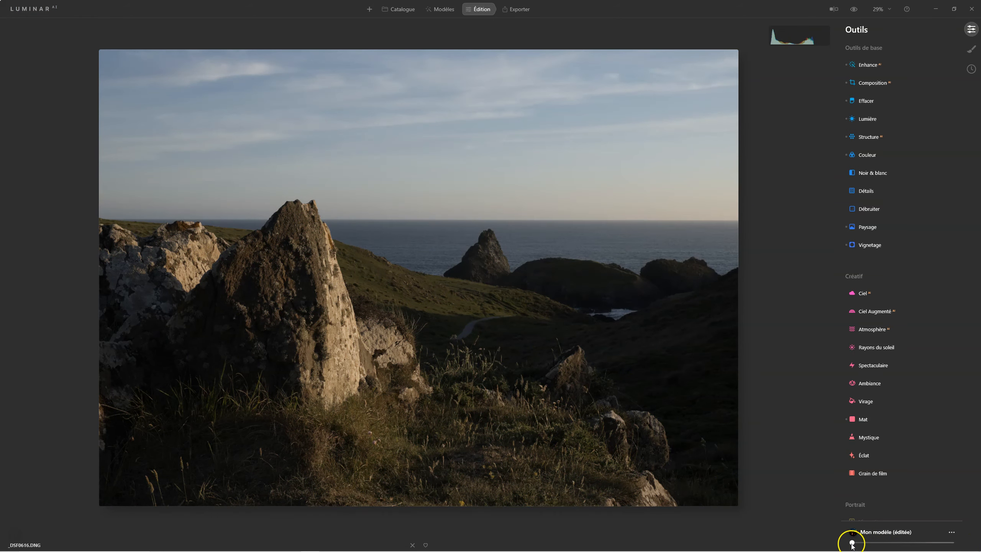
left_click_drag(853, 544, 965, 535)
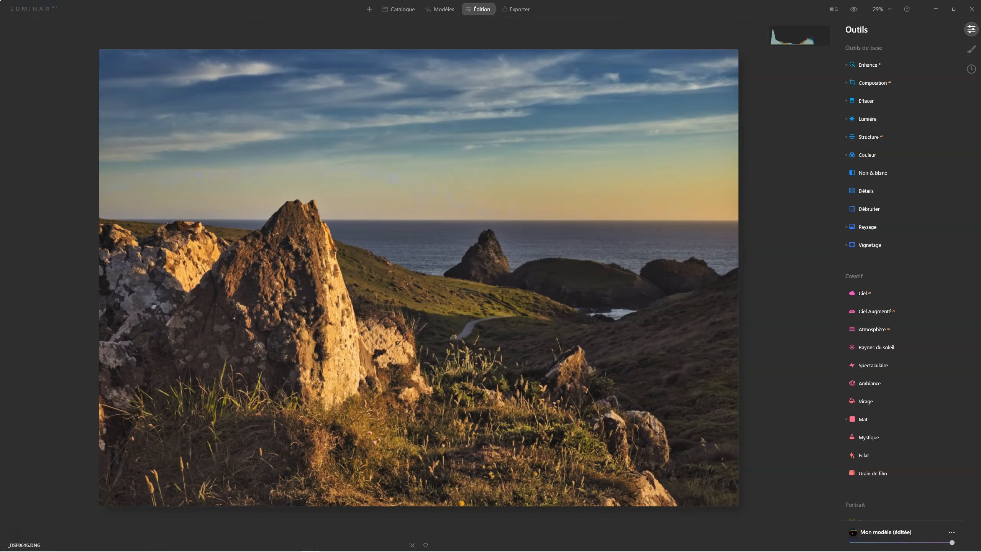